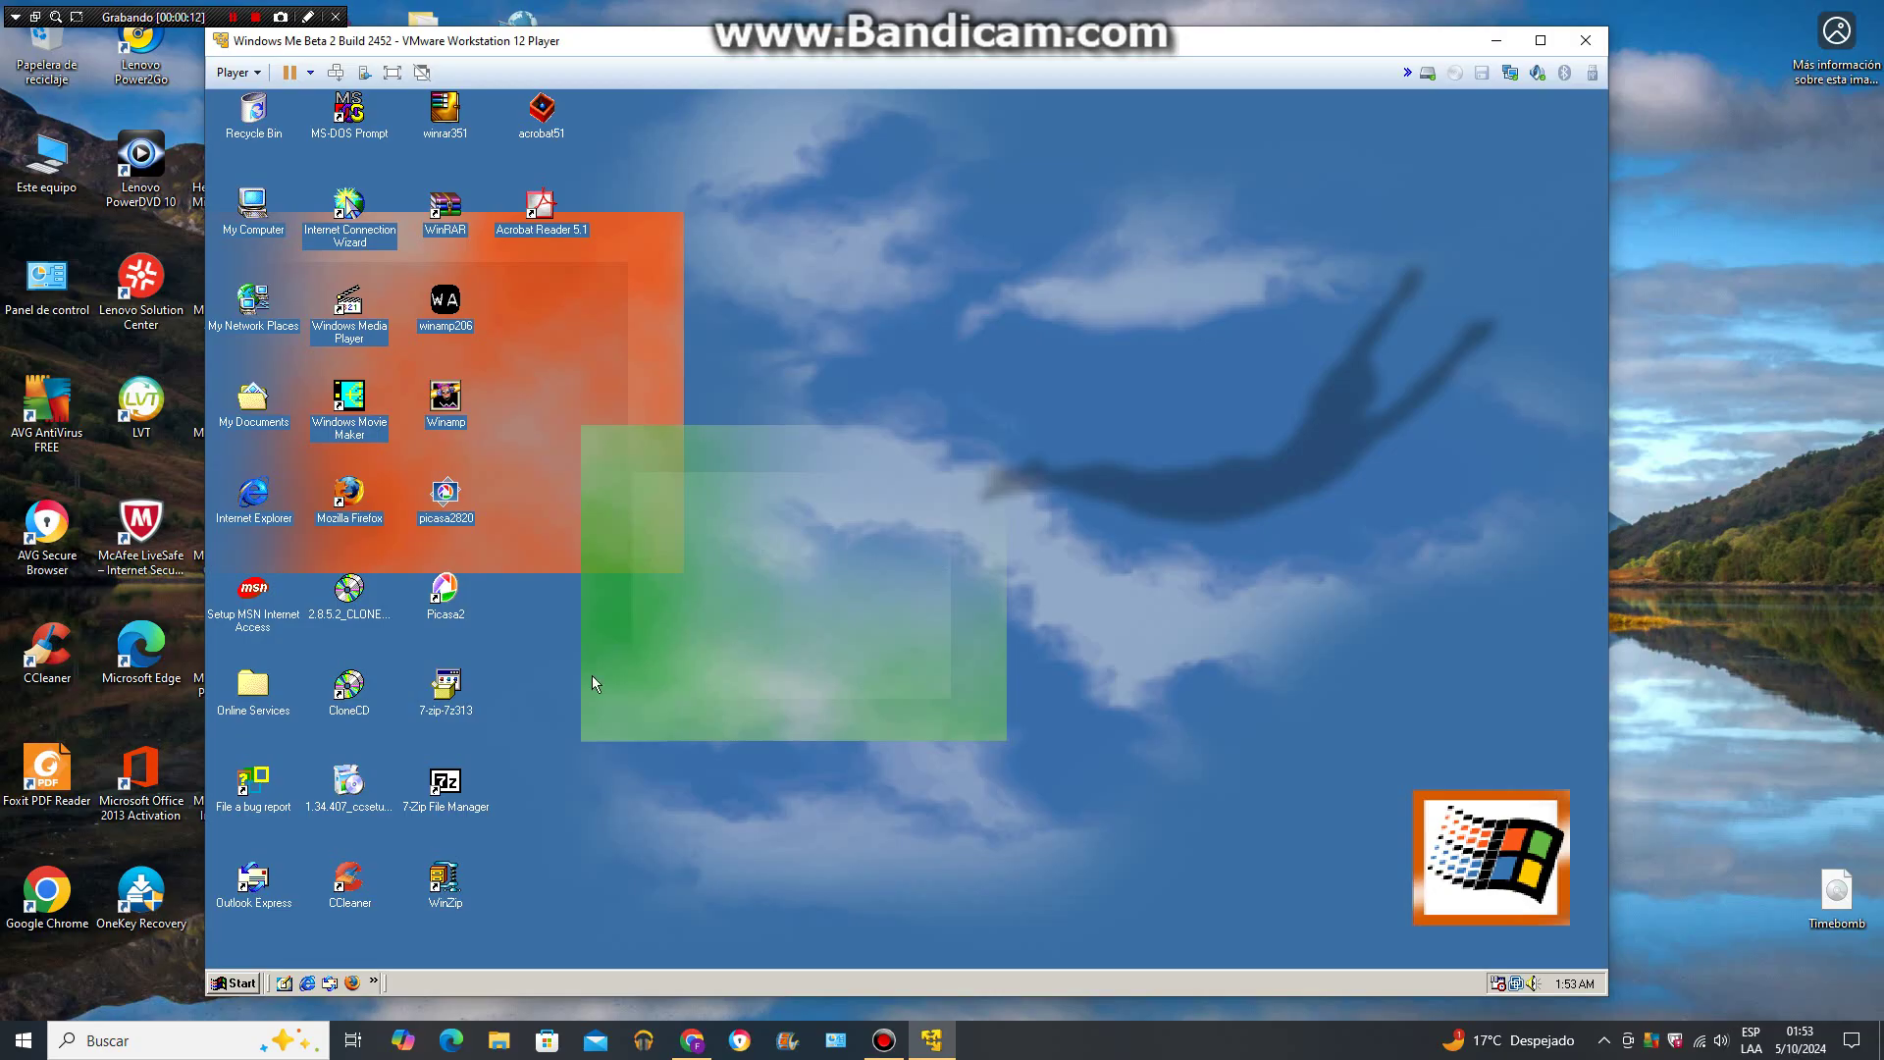
Open Welcome To Windows from the System Tools, toggle its show-at-startup option and close the screen
{"action": "left_click", "coordinate": [232, 986]}
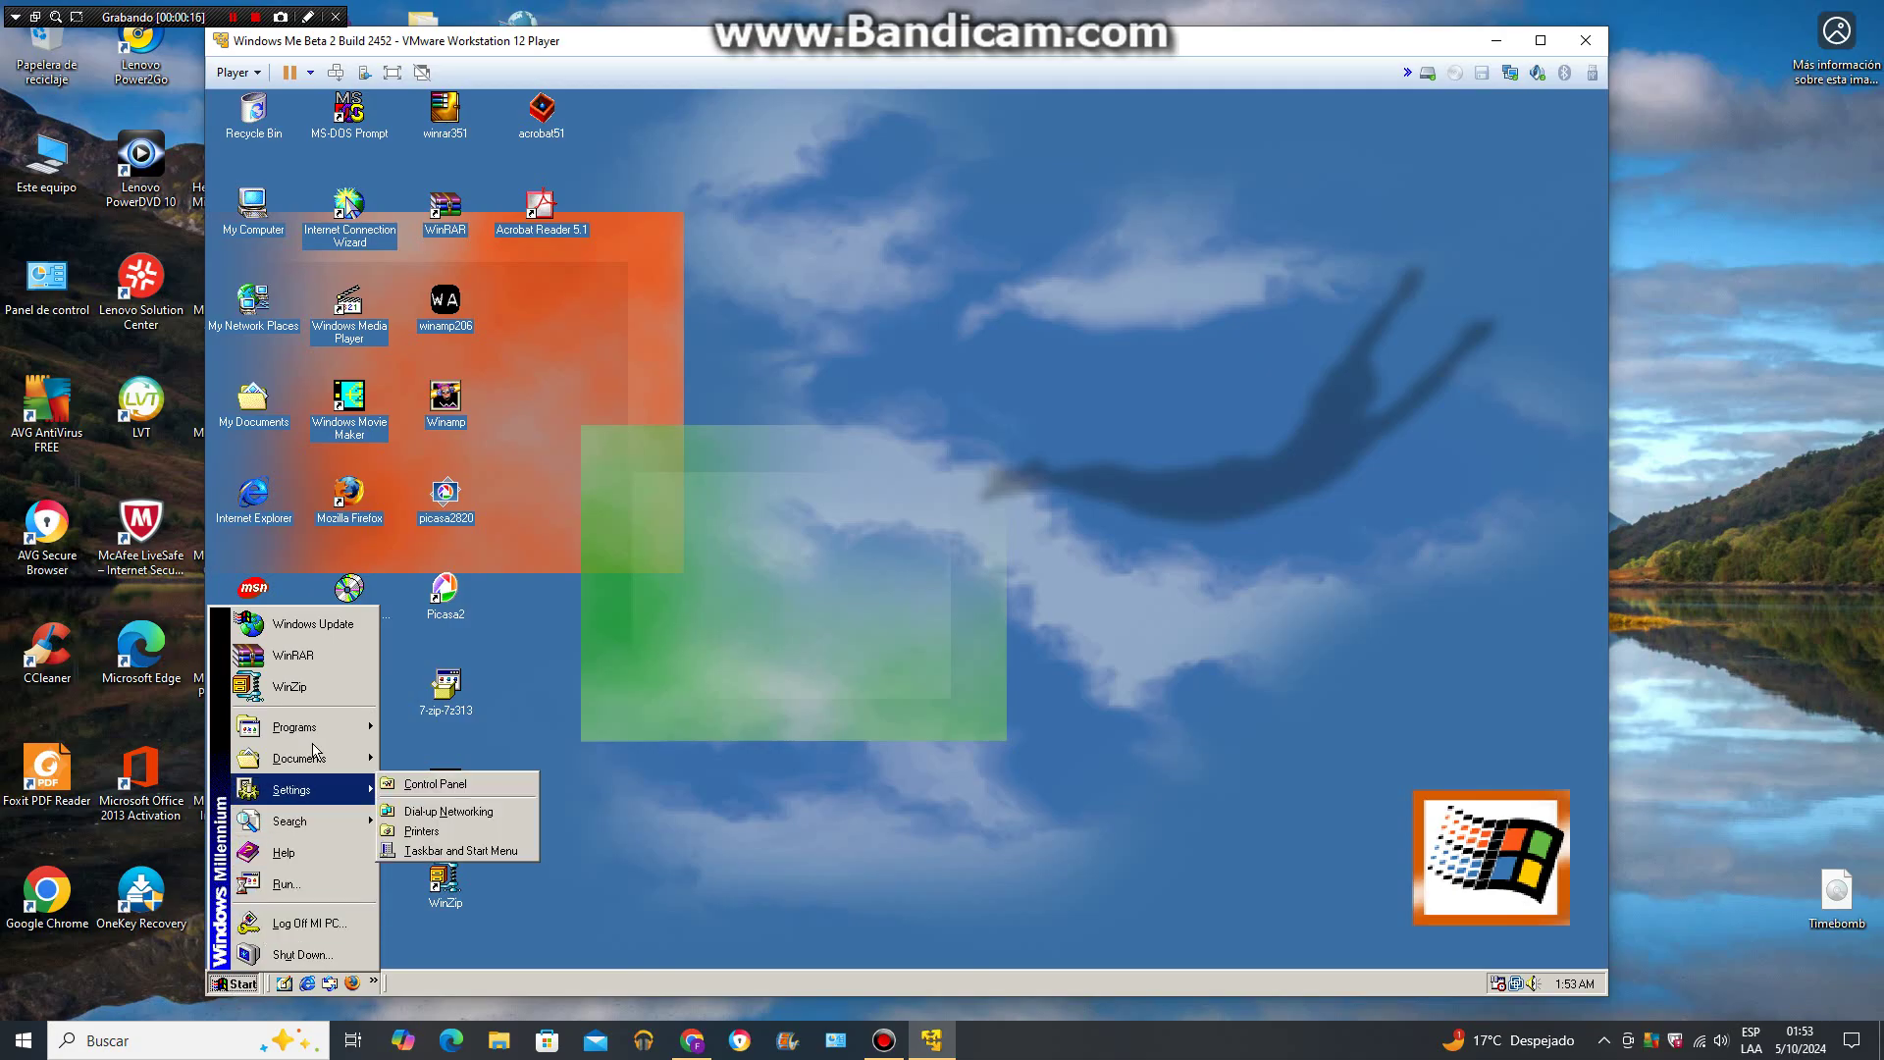
{"action": "mouse_move", "coordinate": [316, 731]}
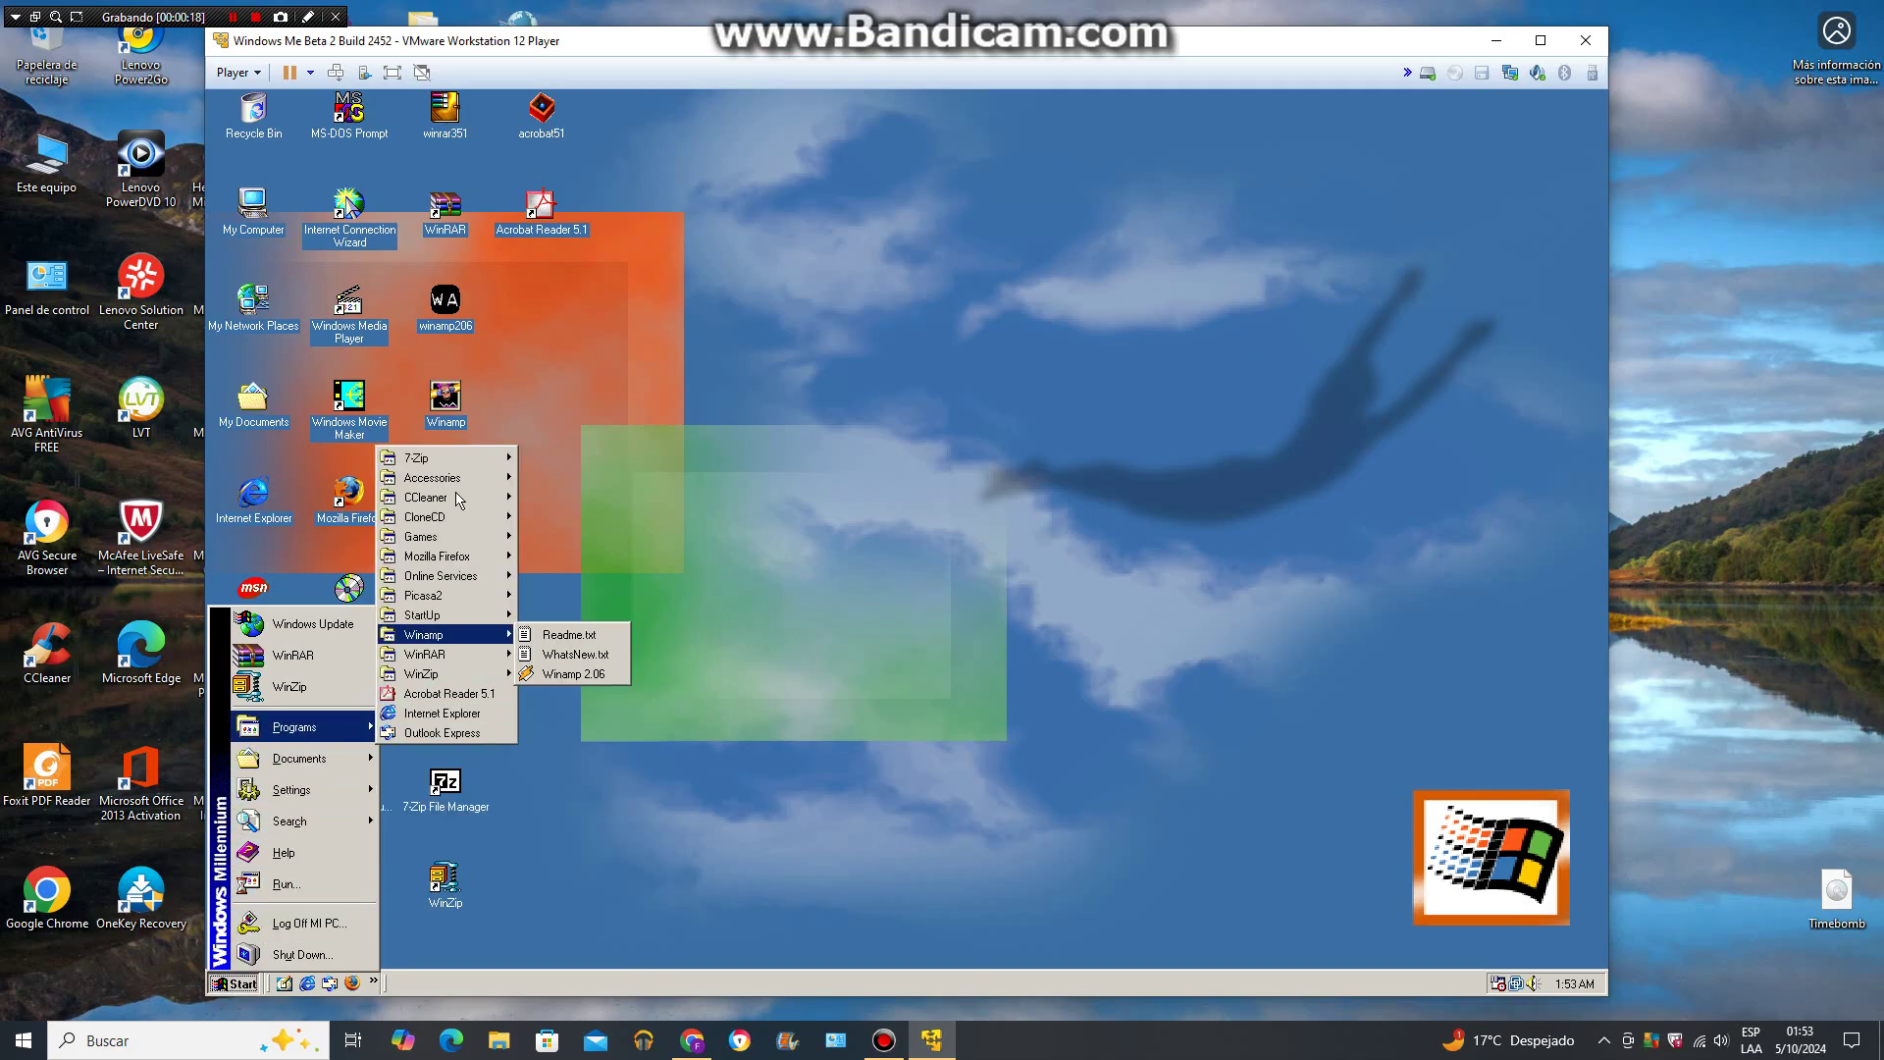
{"action": "mouse_move", "coordinate": [468, 478]}
{"action": "mouse_move", "coordinate": [576, 541]}
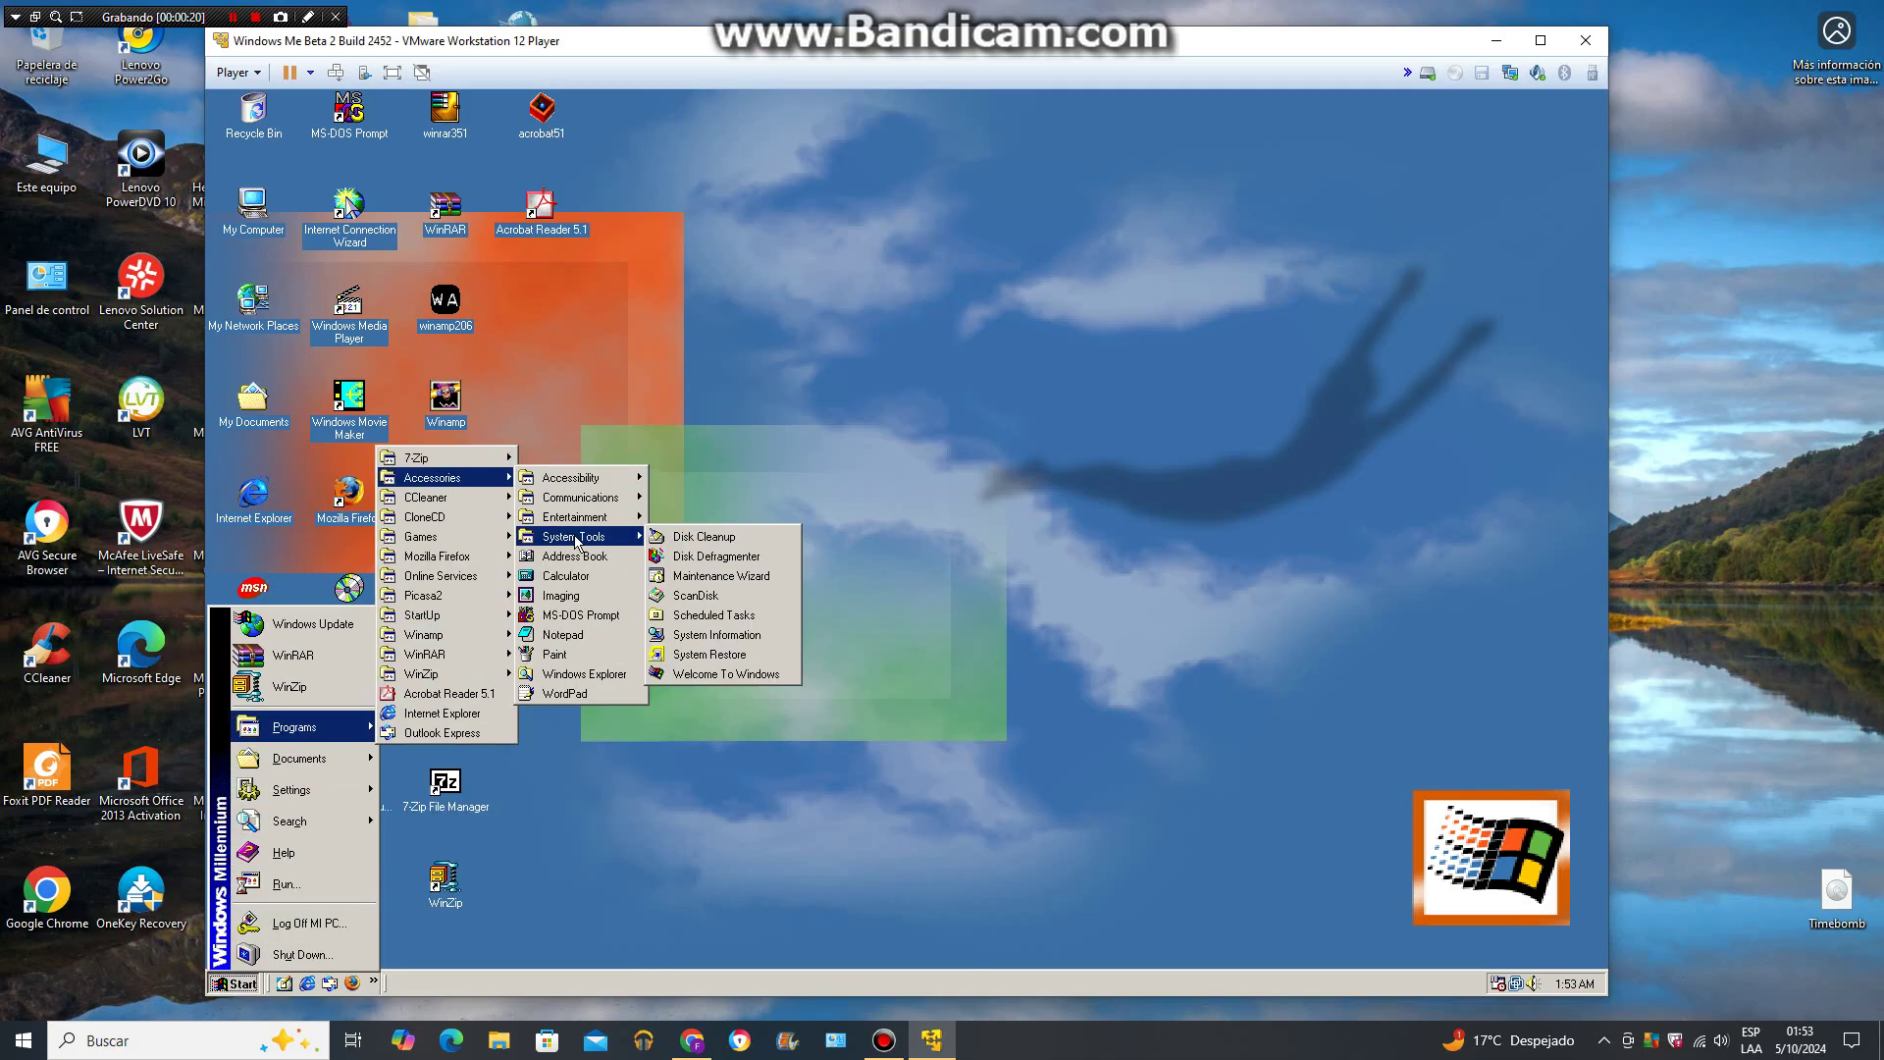
{"action": "left_click", "coordinate": [705, 677]}
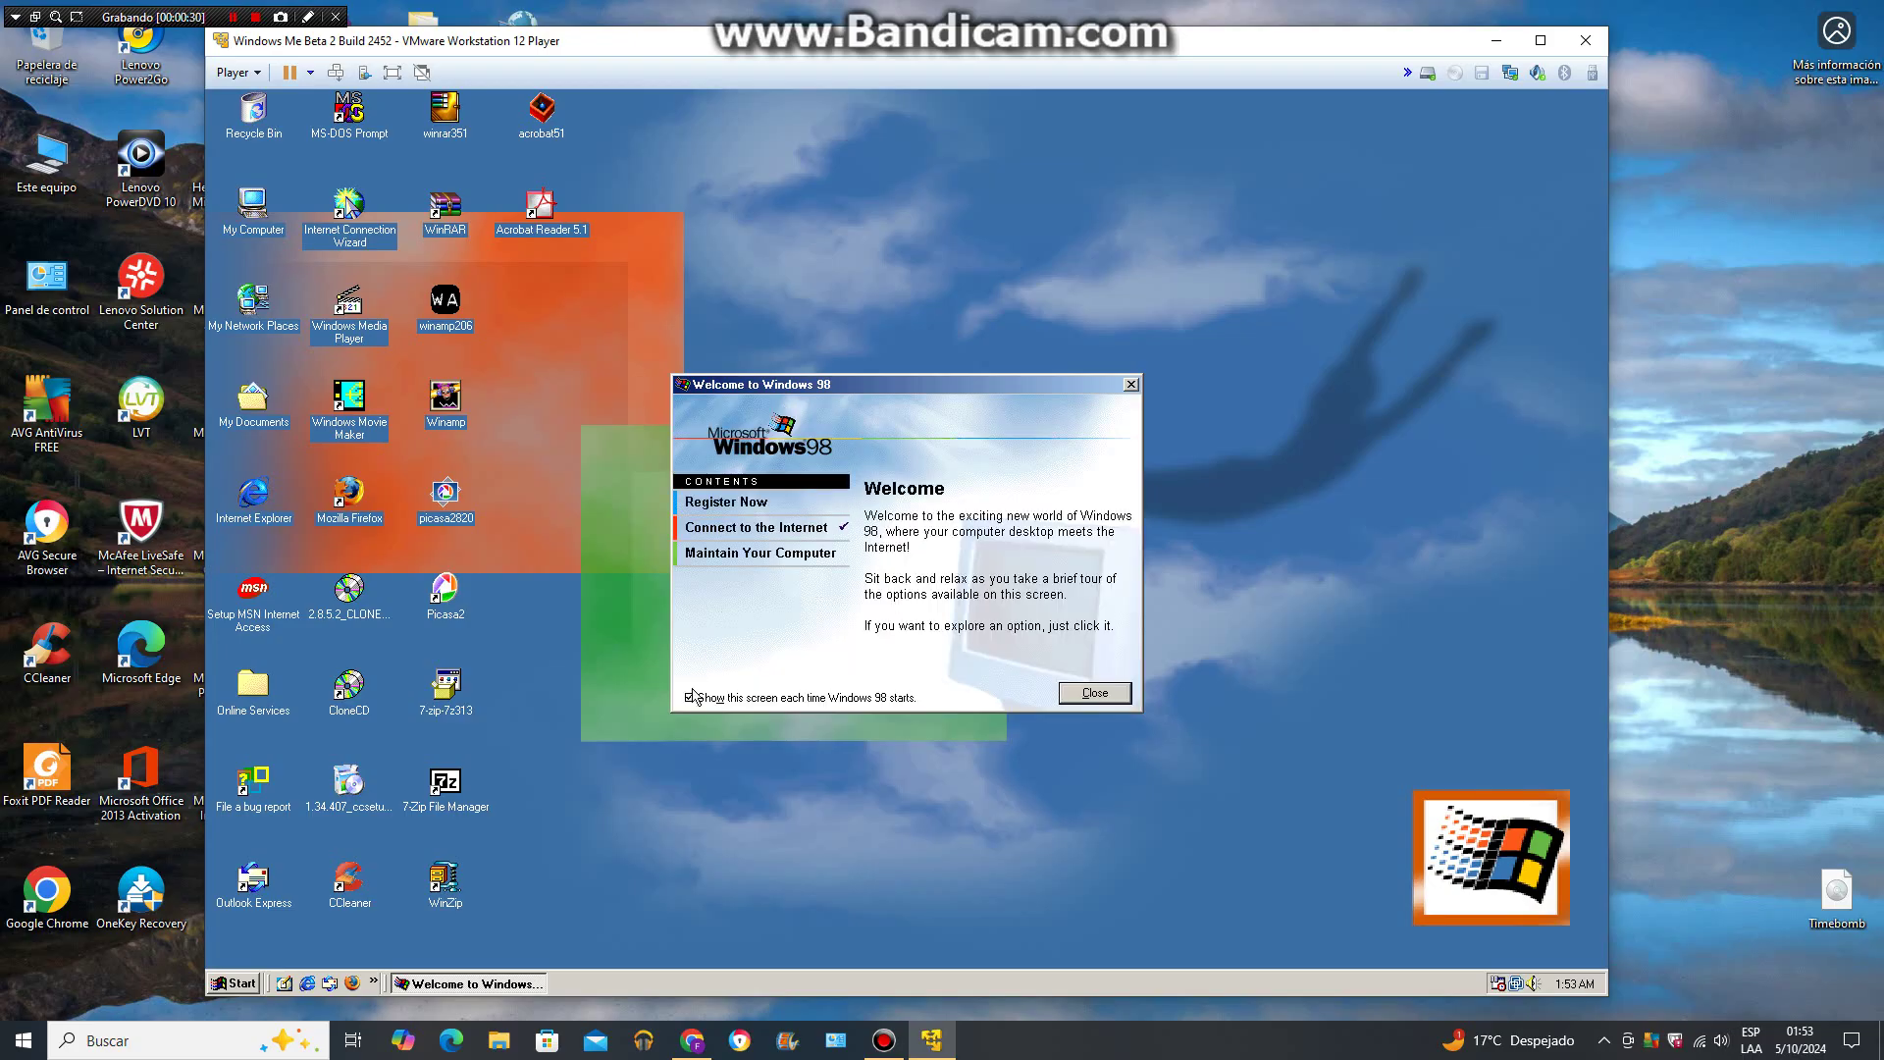
{"action": "left_click", "coordinate": [690, 697]}
{"action": "left_click", "coordinate": [1129, 386]}
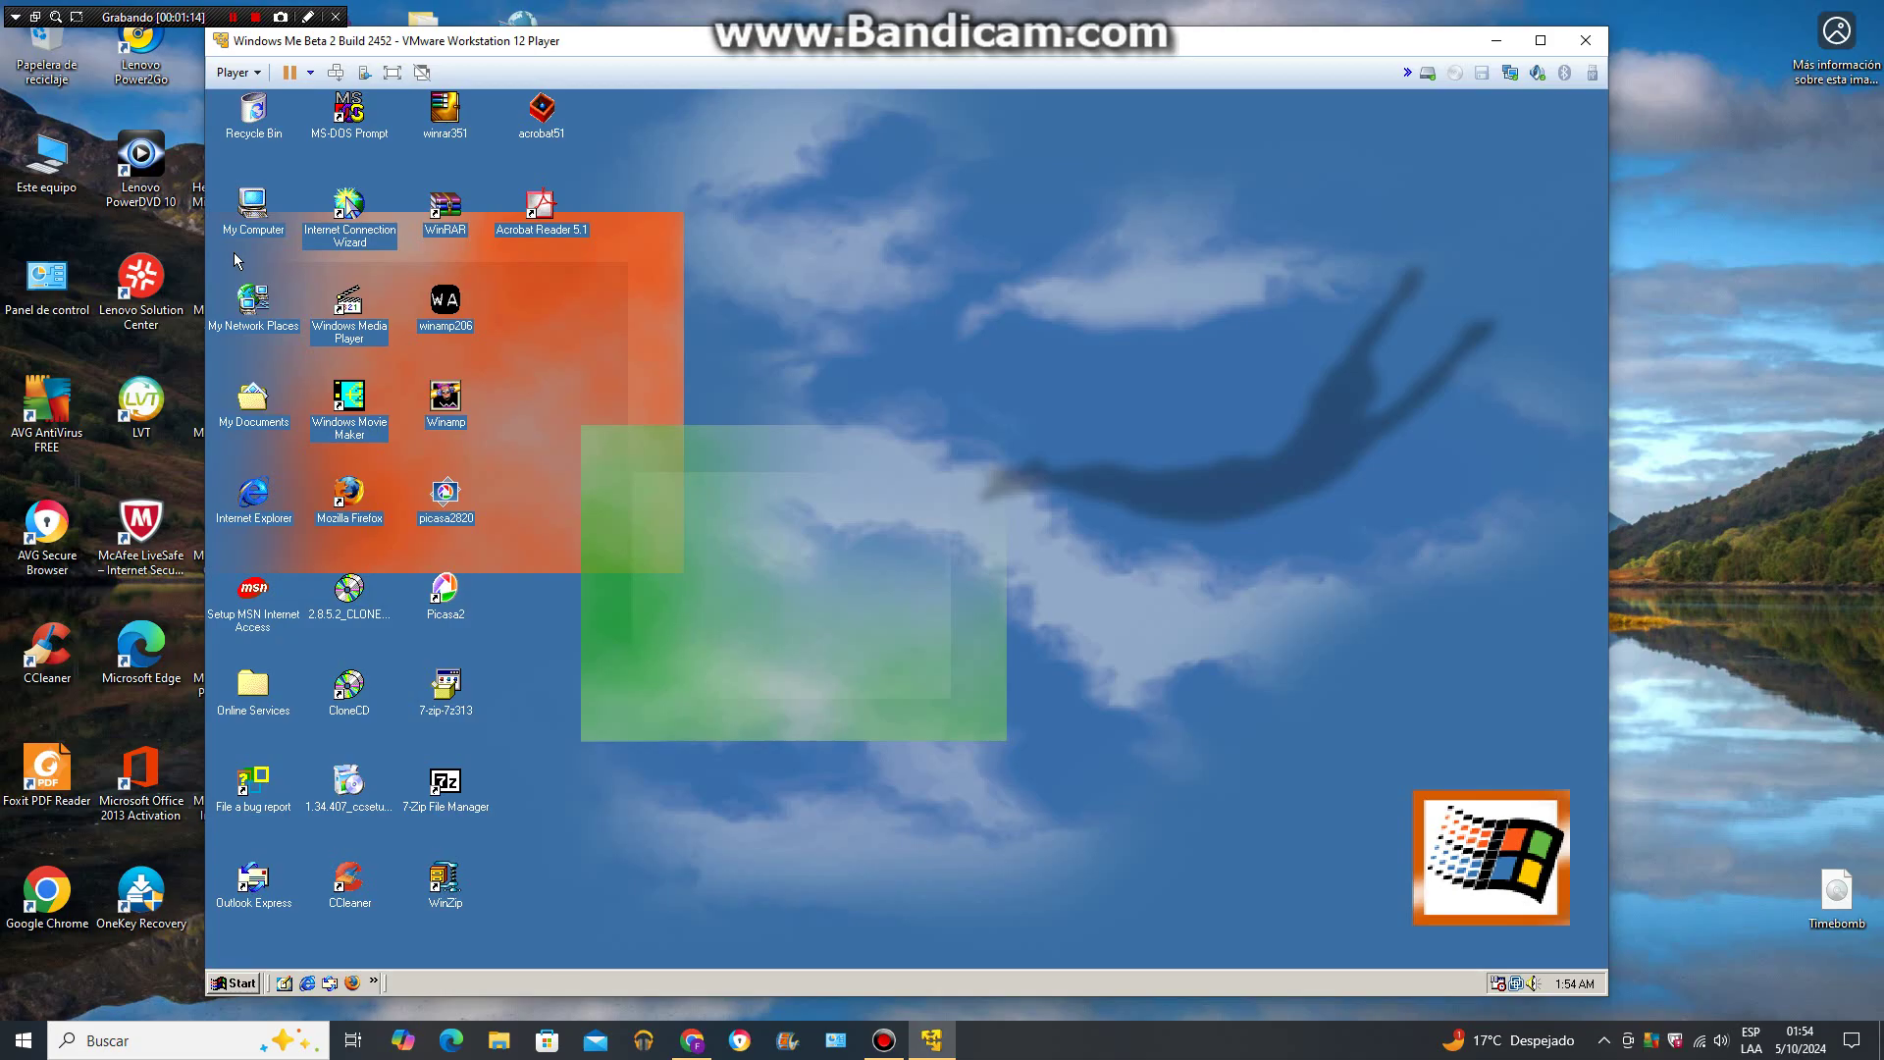
Open My Computer, shift its window toward the desktop centre and view the About Millennium information
{"action": "double_click", "coordinate": [252, 206]}
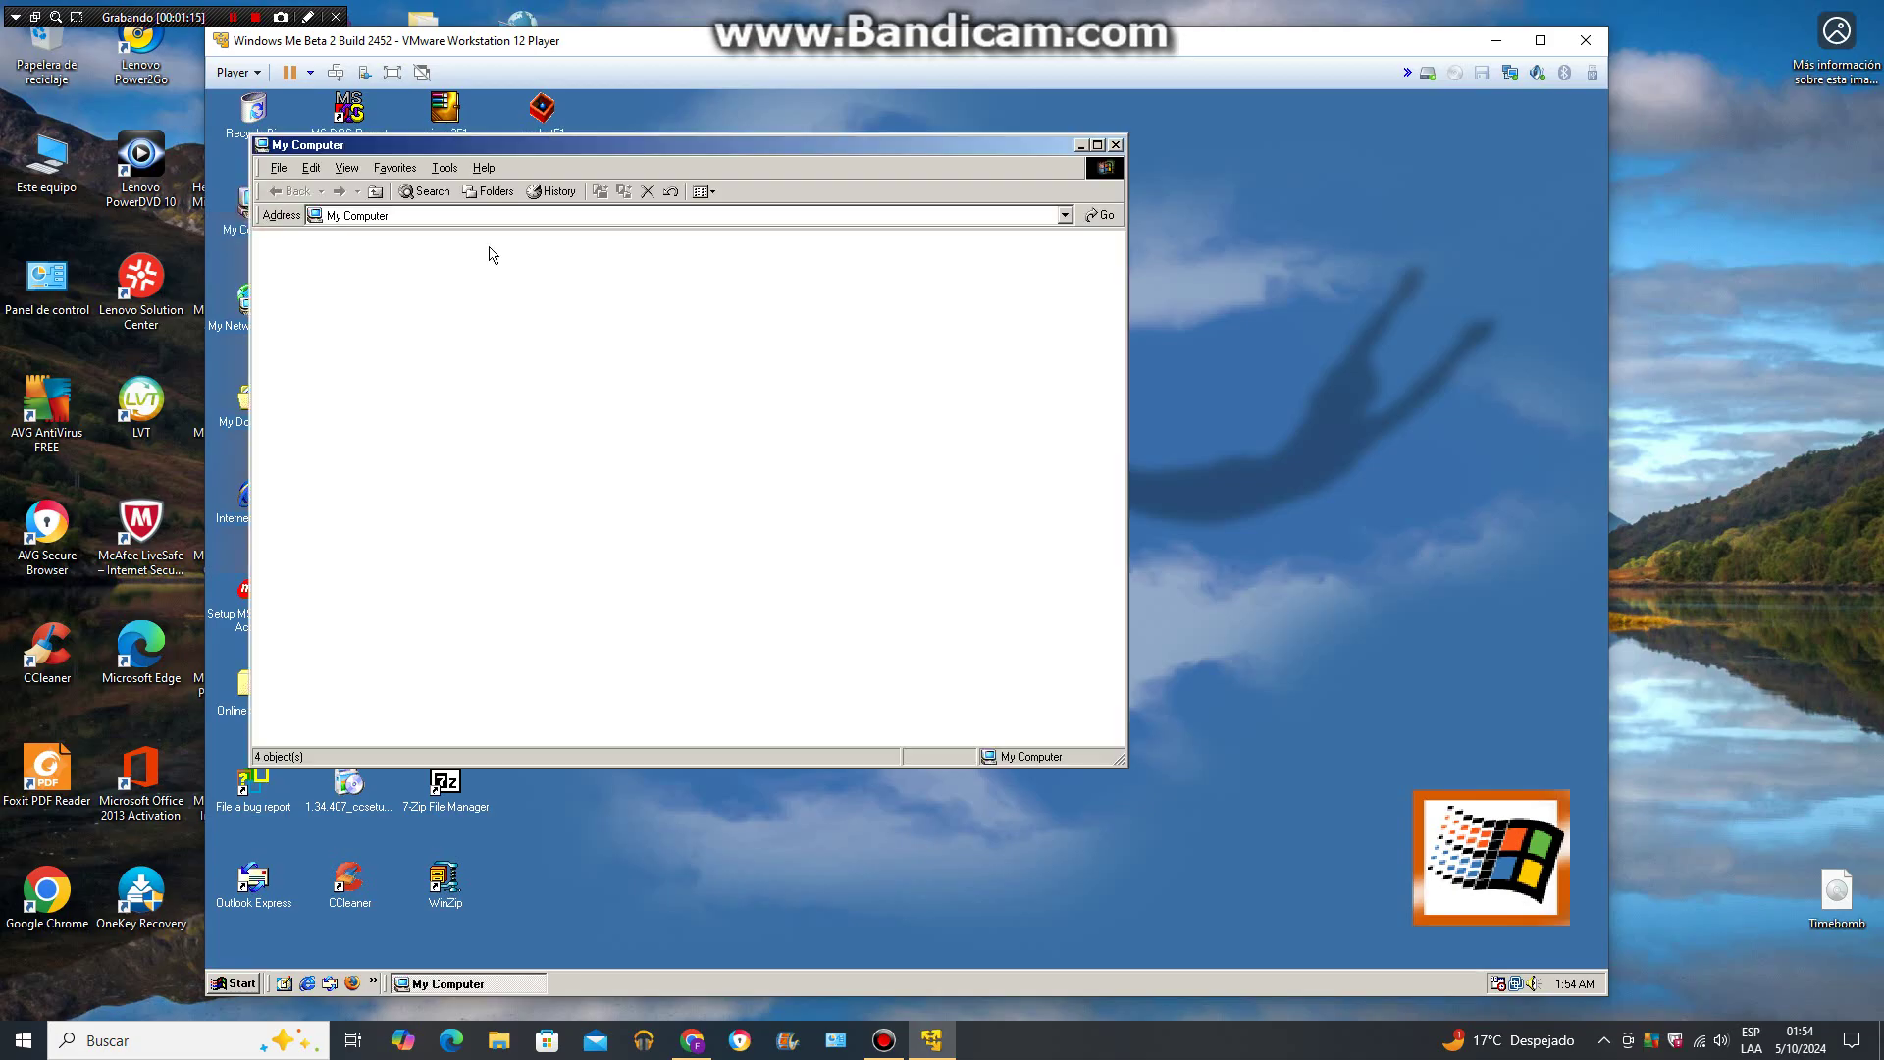
{"action": "left_click_drag", "start_coordinate": [567, 148], "coordinate": [725, 203]}
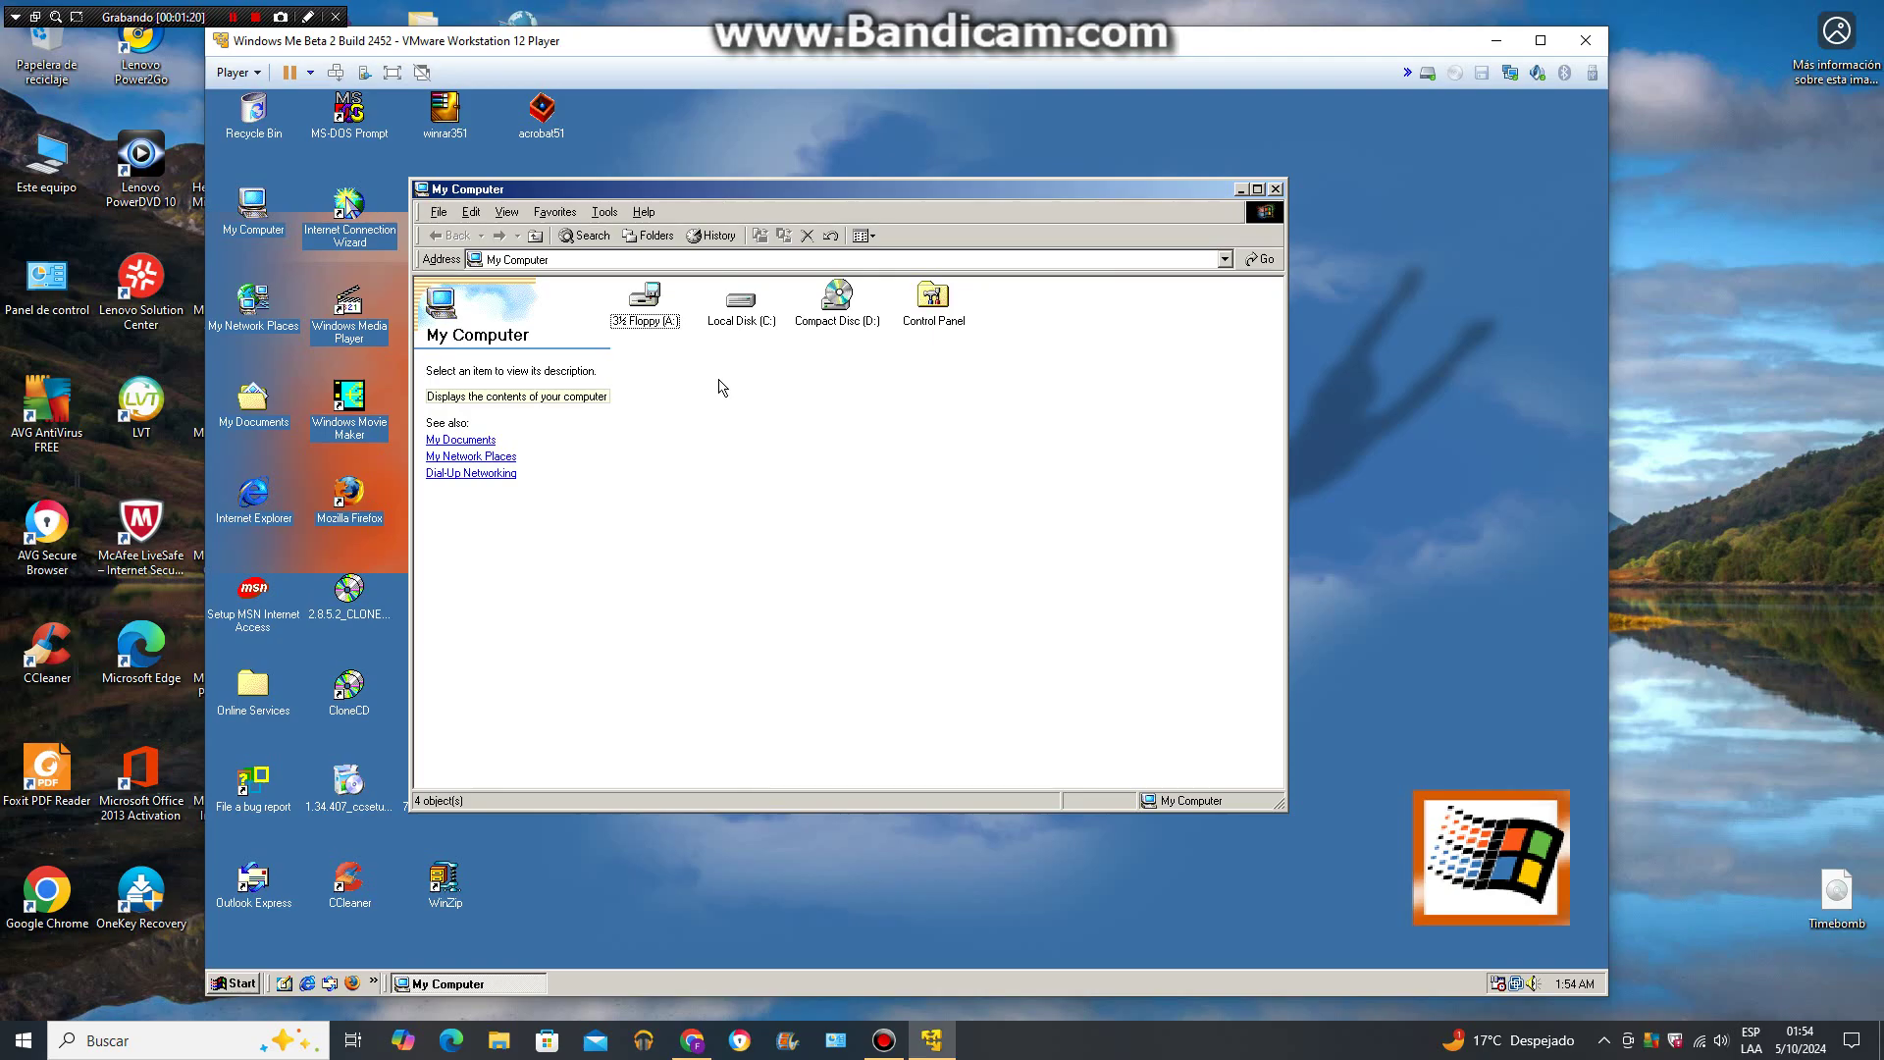
{"action": "left_click", "coordinate": [645, 213]}
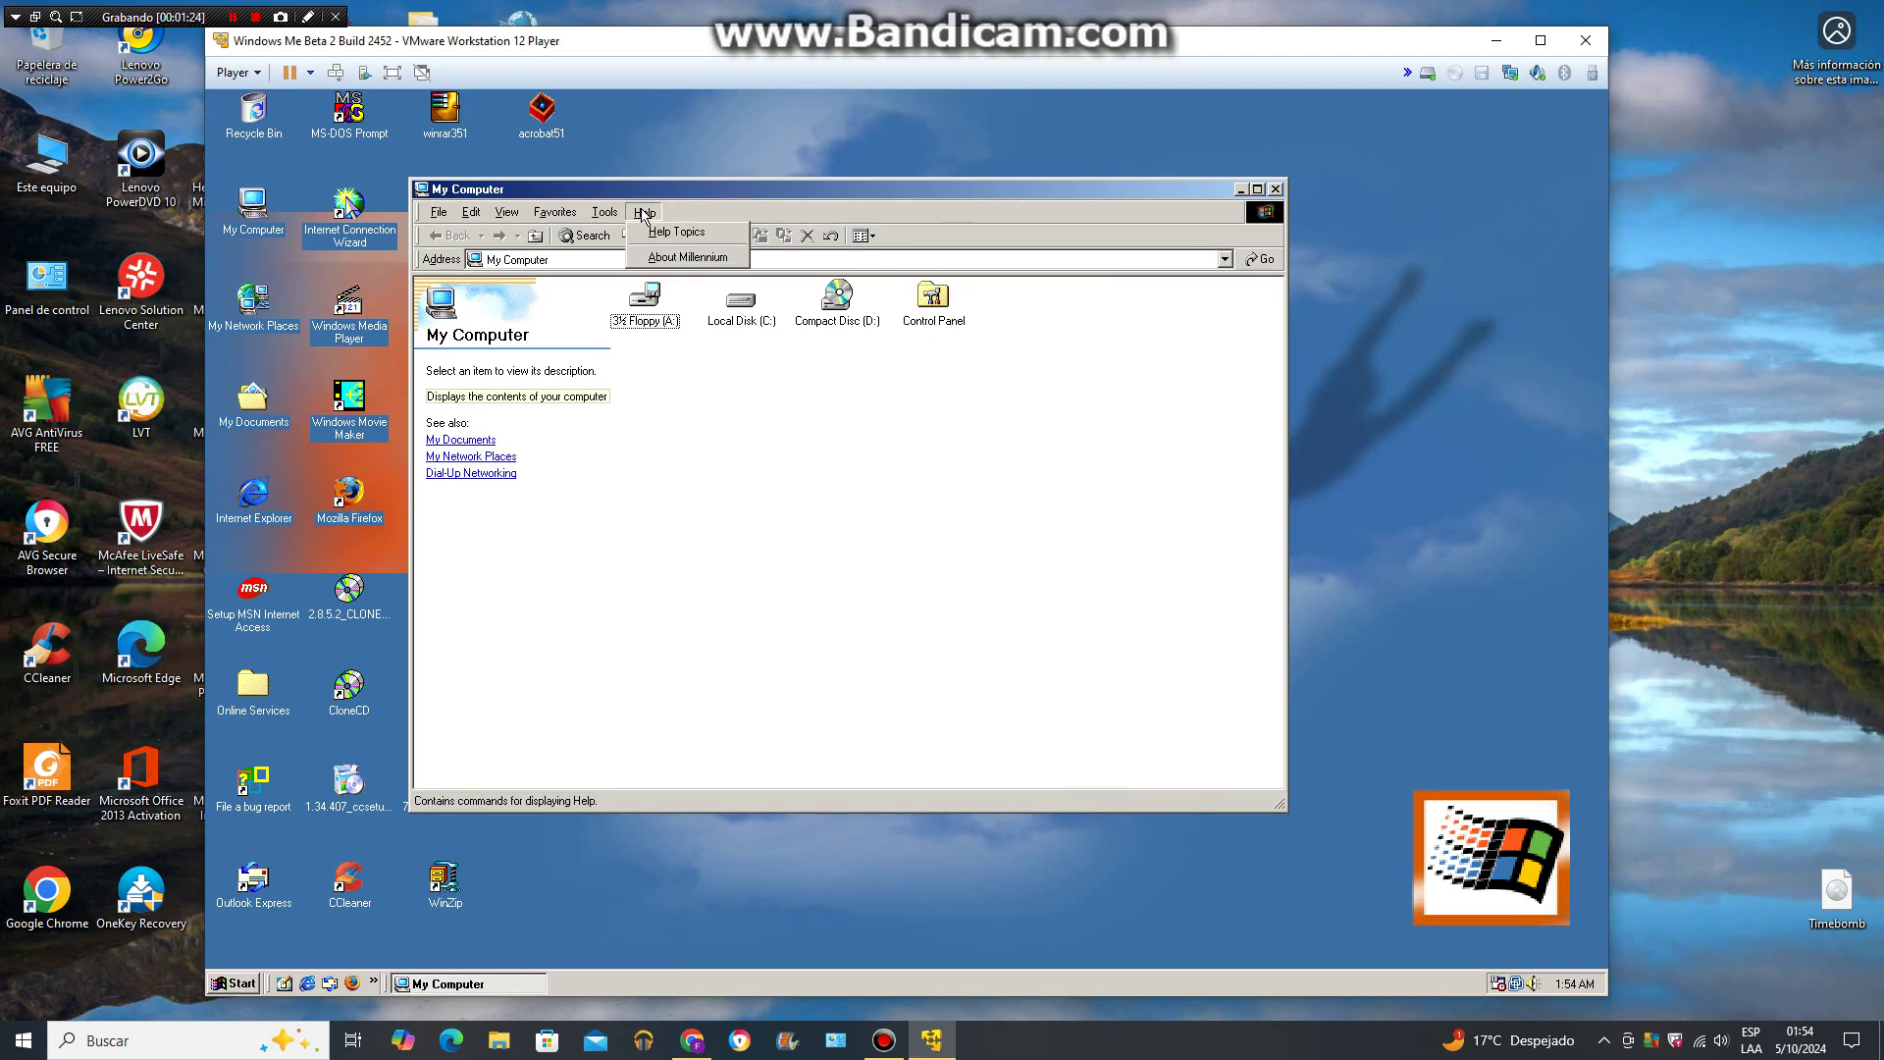
{"action": "left_click", "coordinate": [738, 264]}
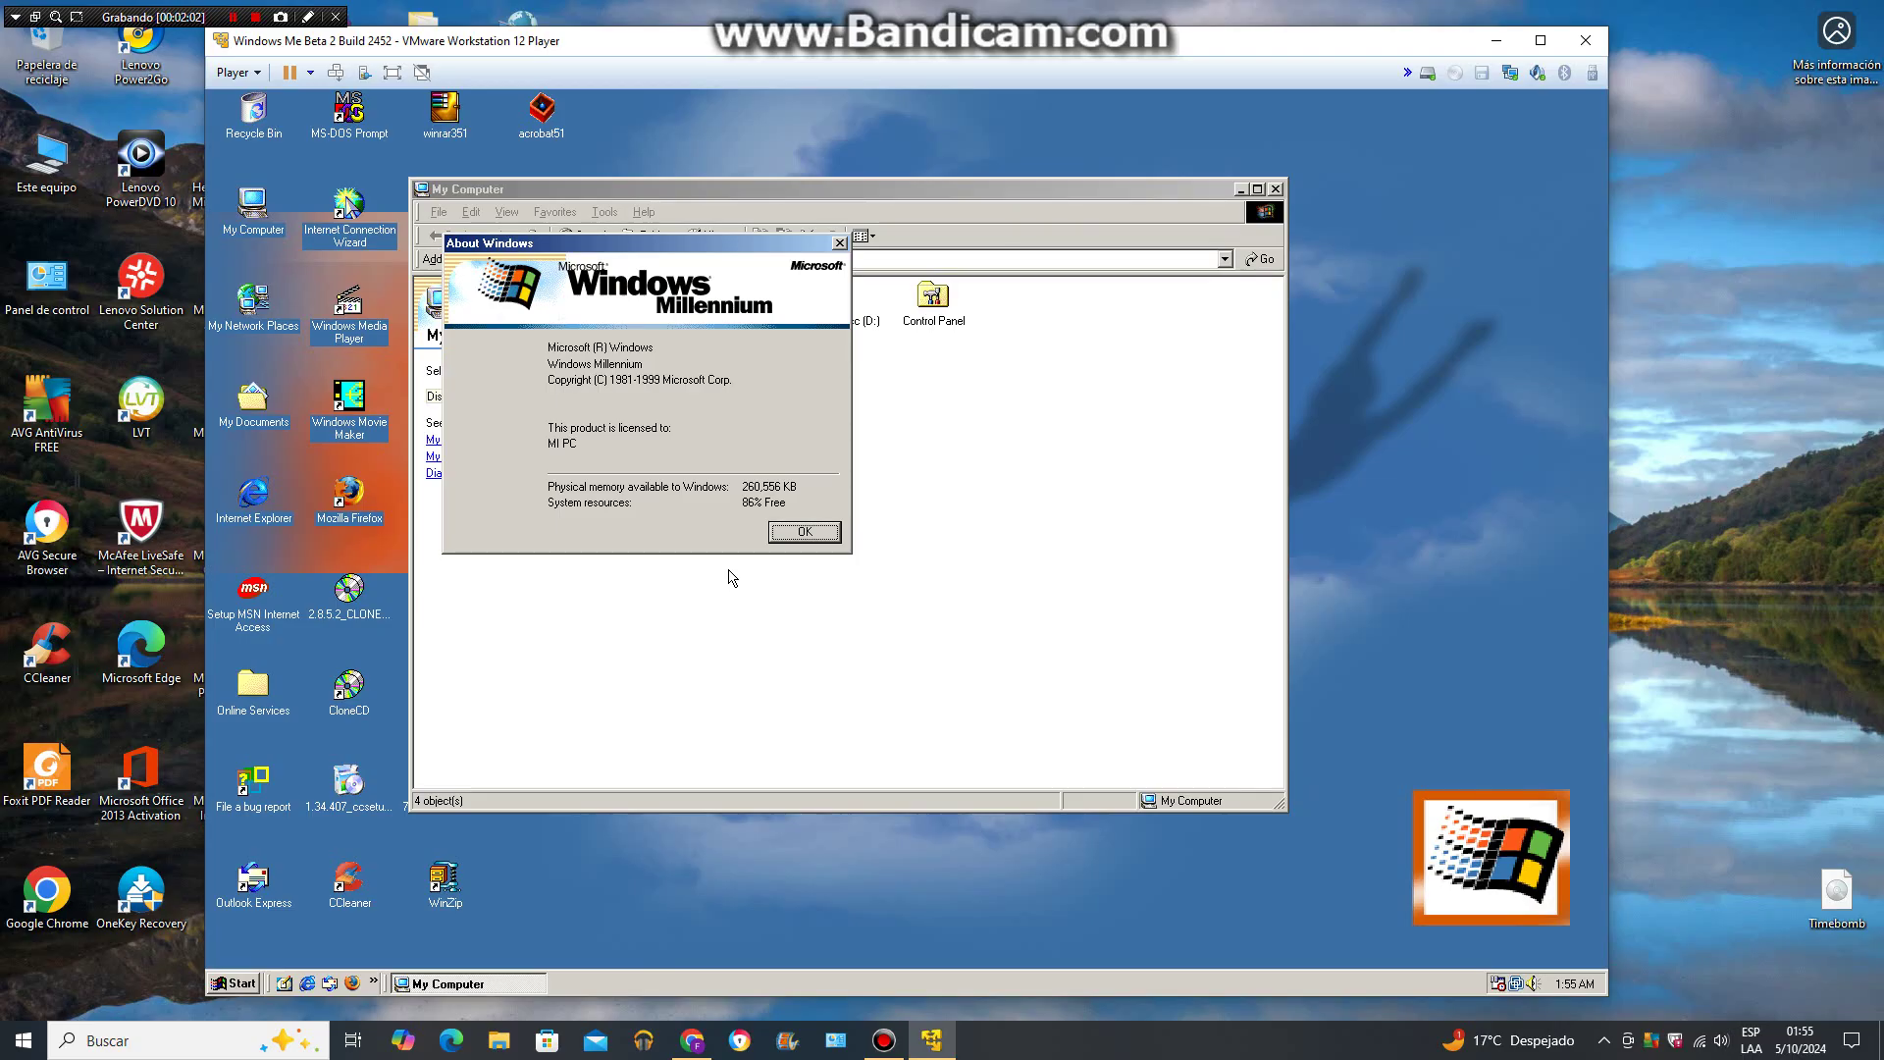
{"action": "left_click", "coordinate": [804, 533]}
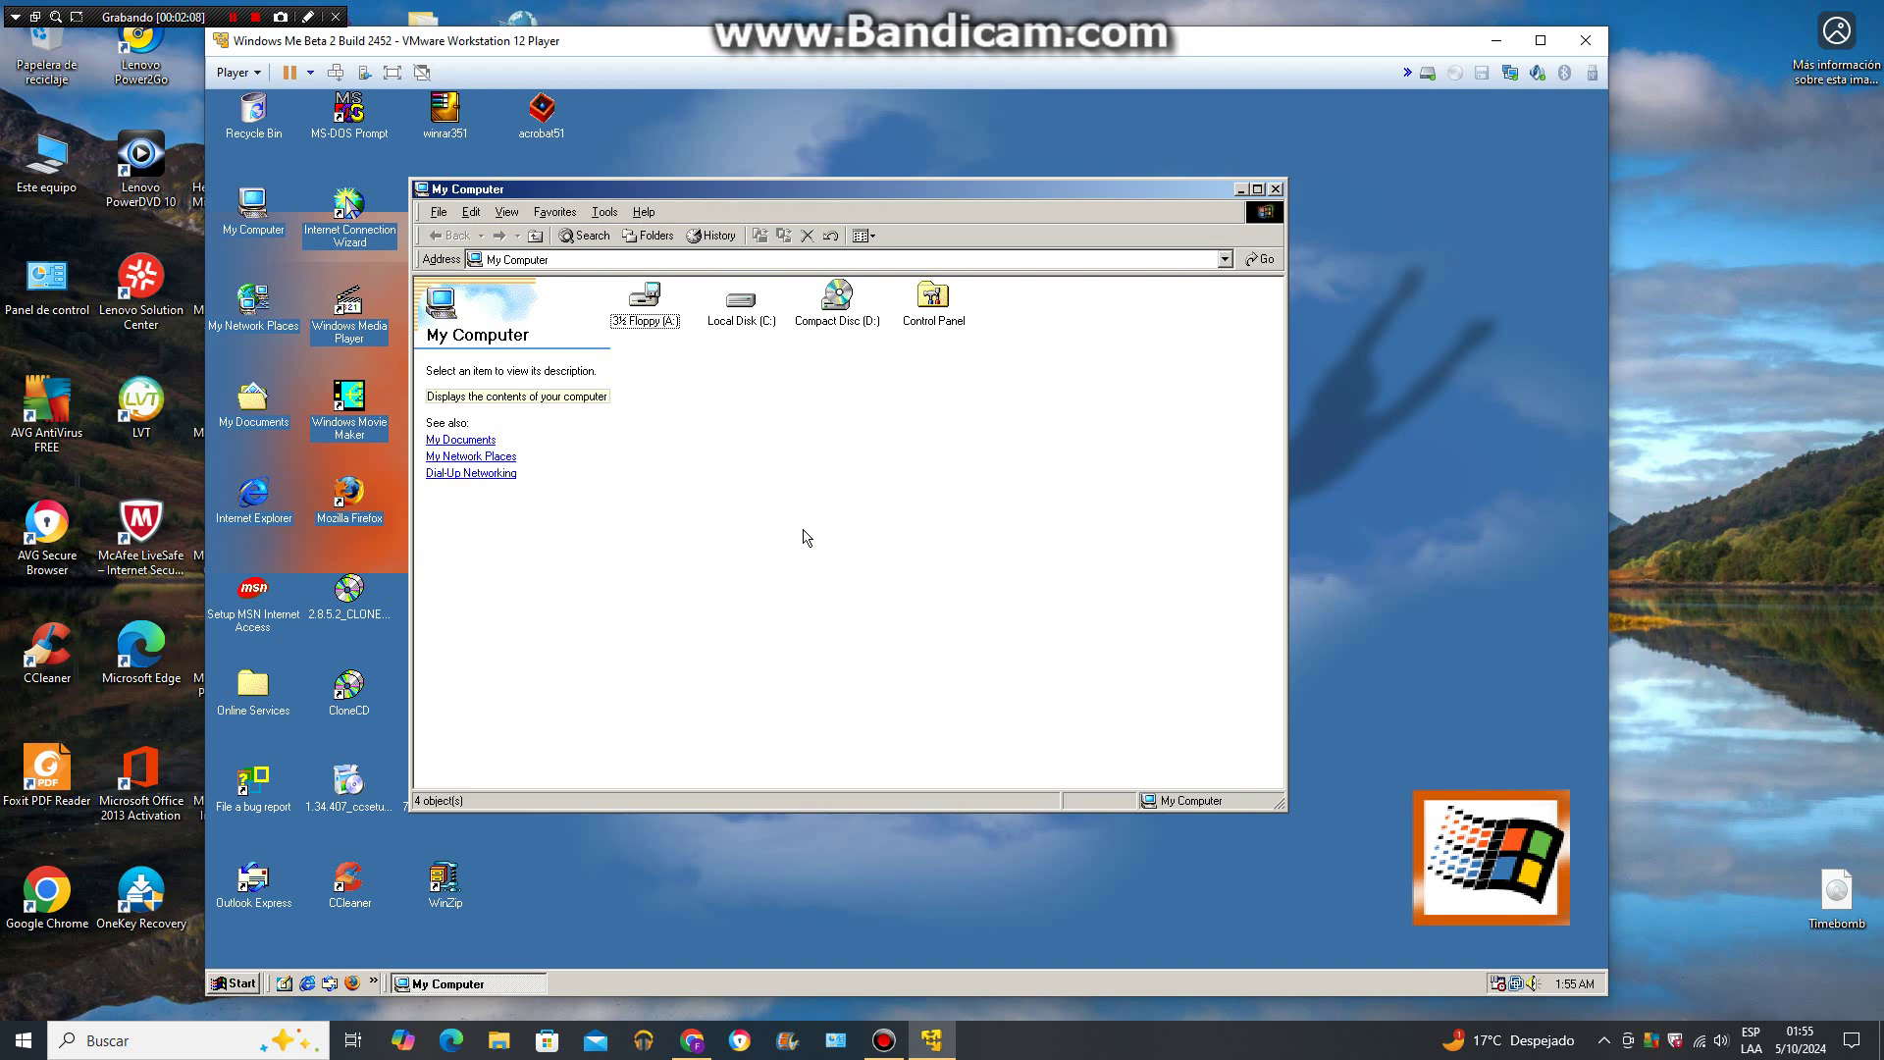
View the Control Panel contents from My Computer and return to the drive overview
{"action": "double_click", "coordinate": [933, 310]}
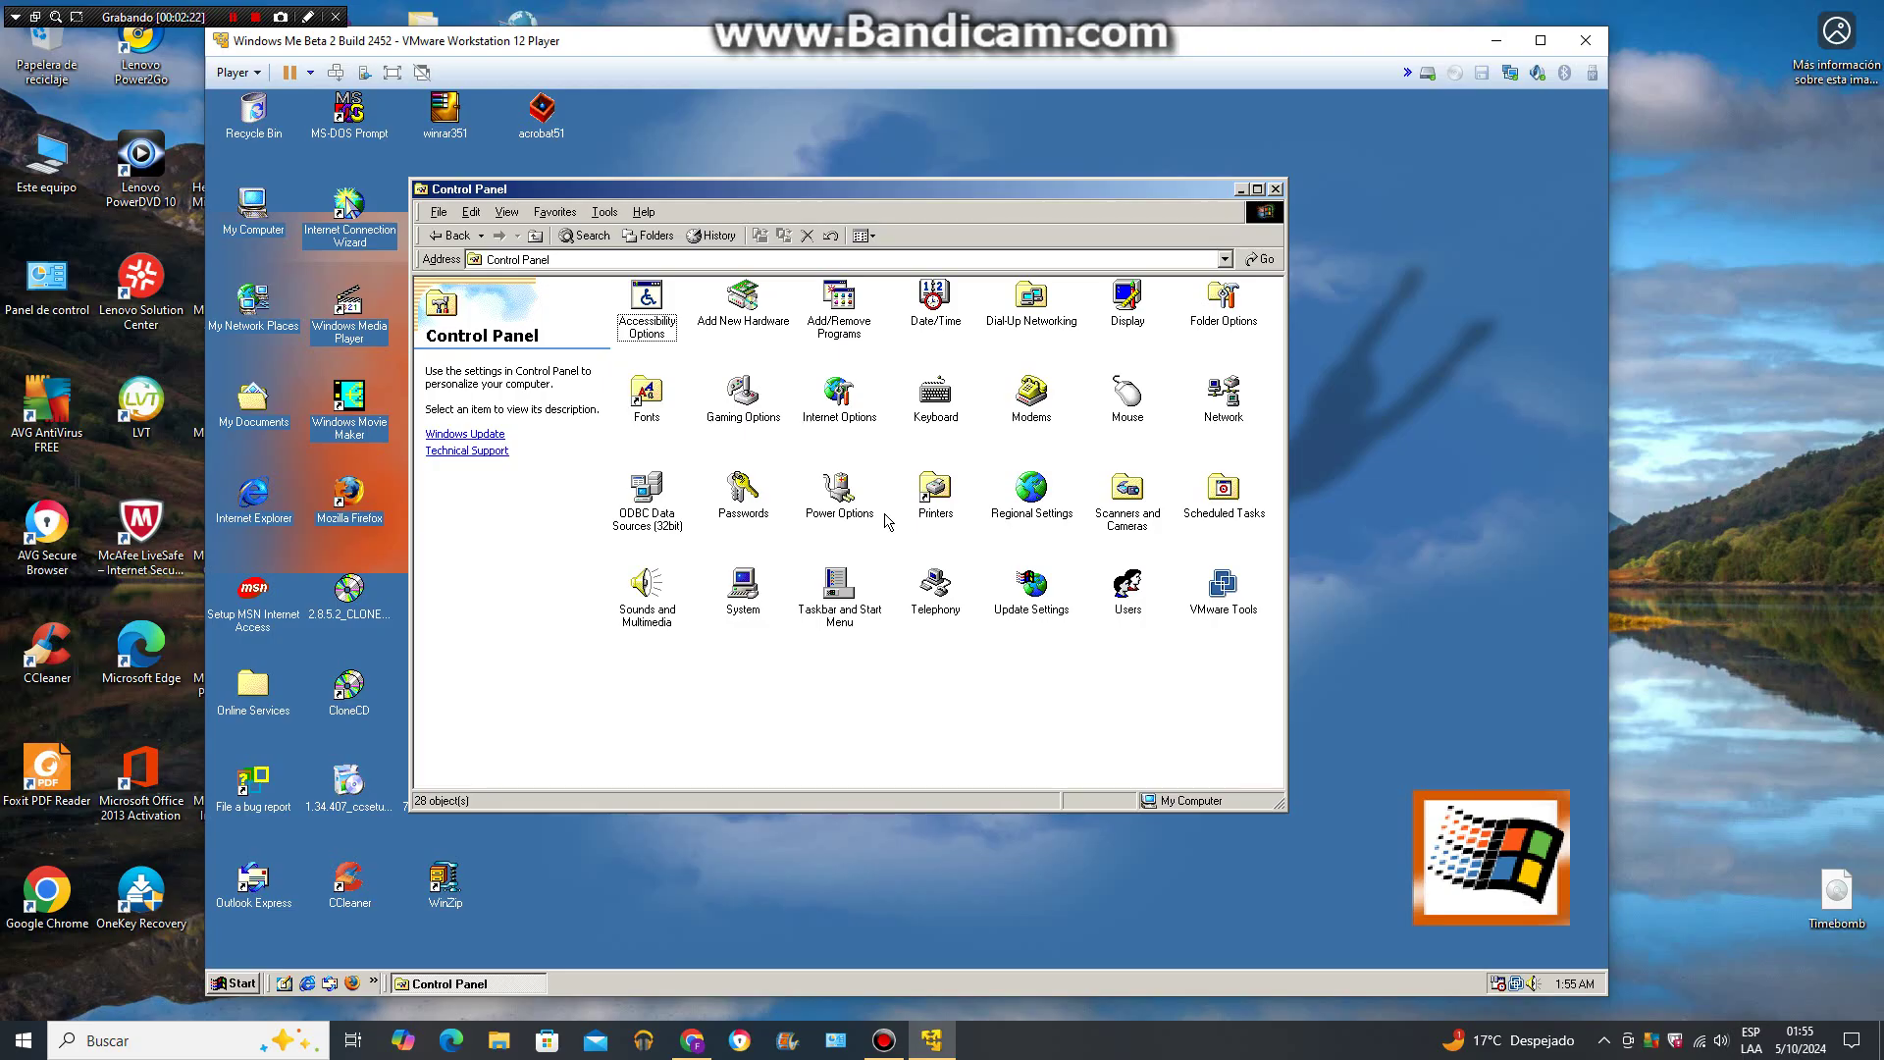
{"action": "left_click", "coordinate": [436, 237]}
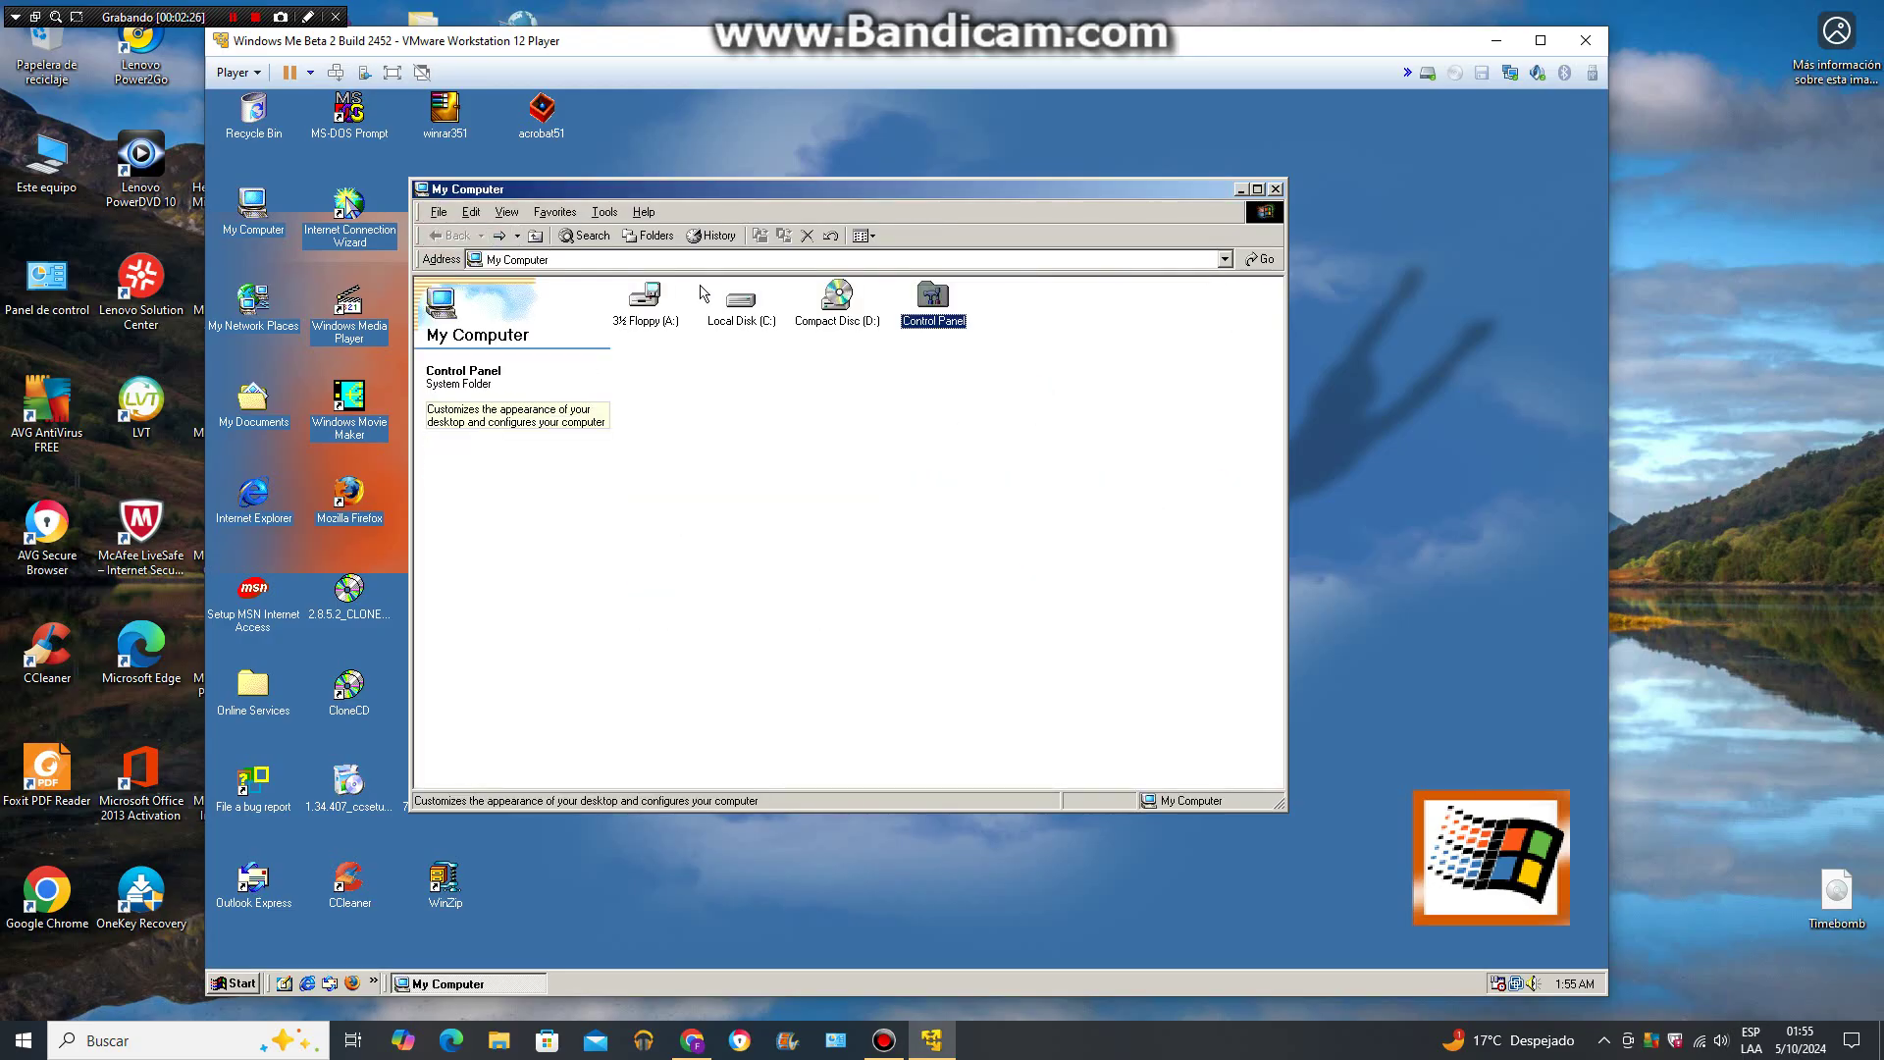
Inspect the General and Tools properties of Local Disk (C:), and close them along with My Computer
{"action": "right_click", "coordinate": [743, 307]}
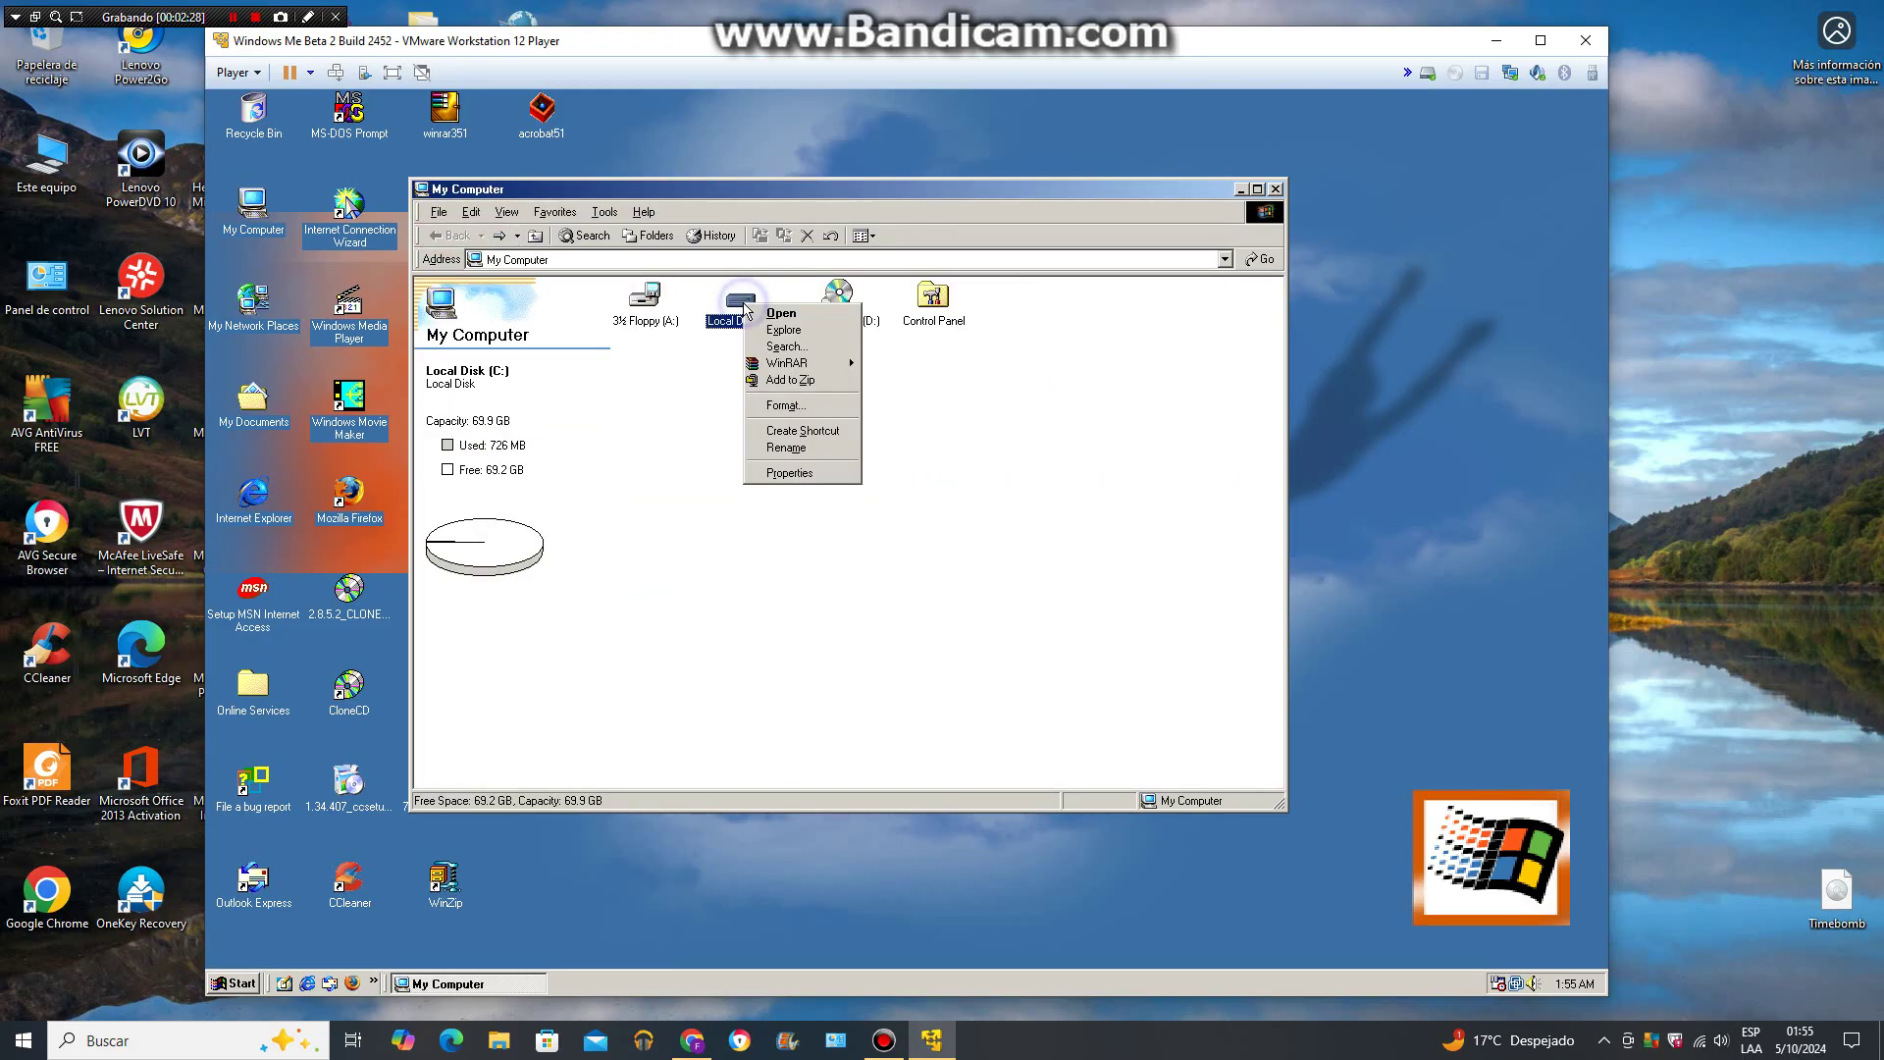
{"action": "left_click", "coordinate": [802, 475]}
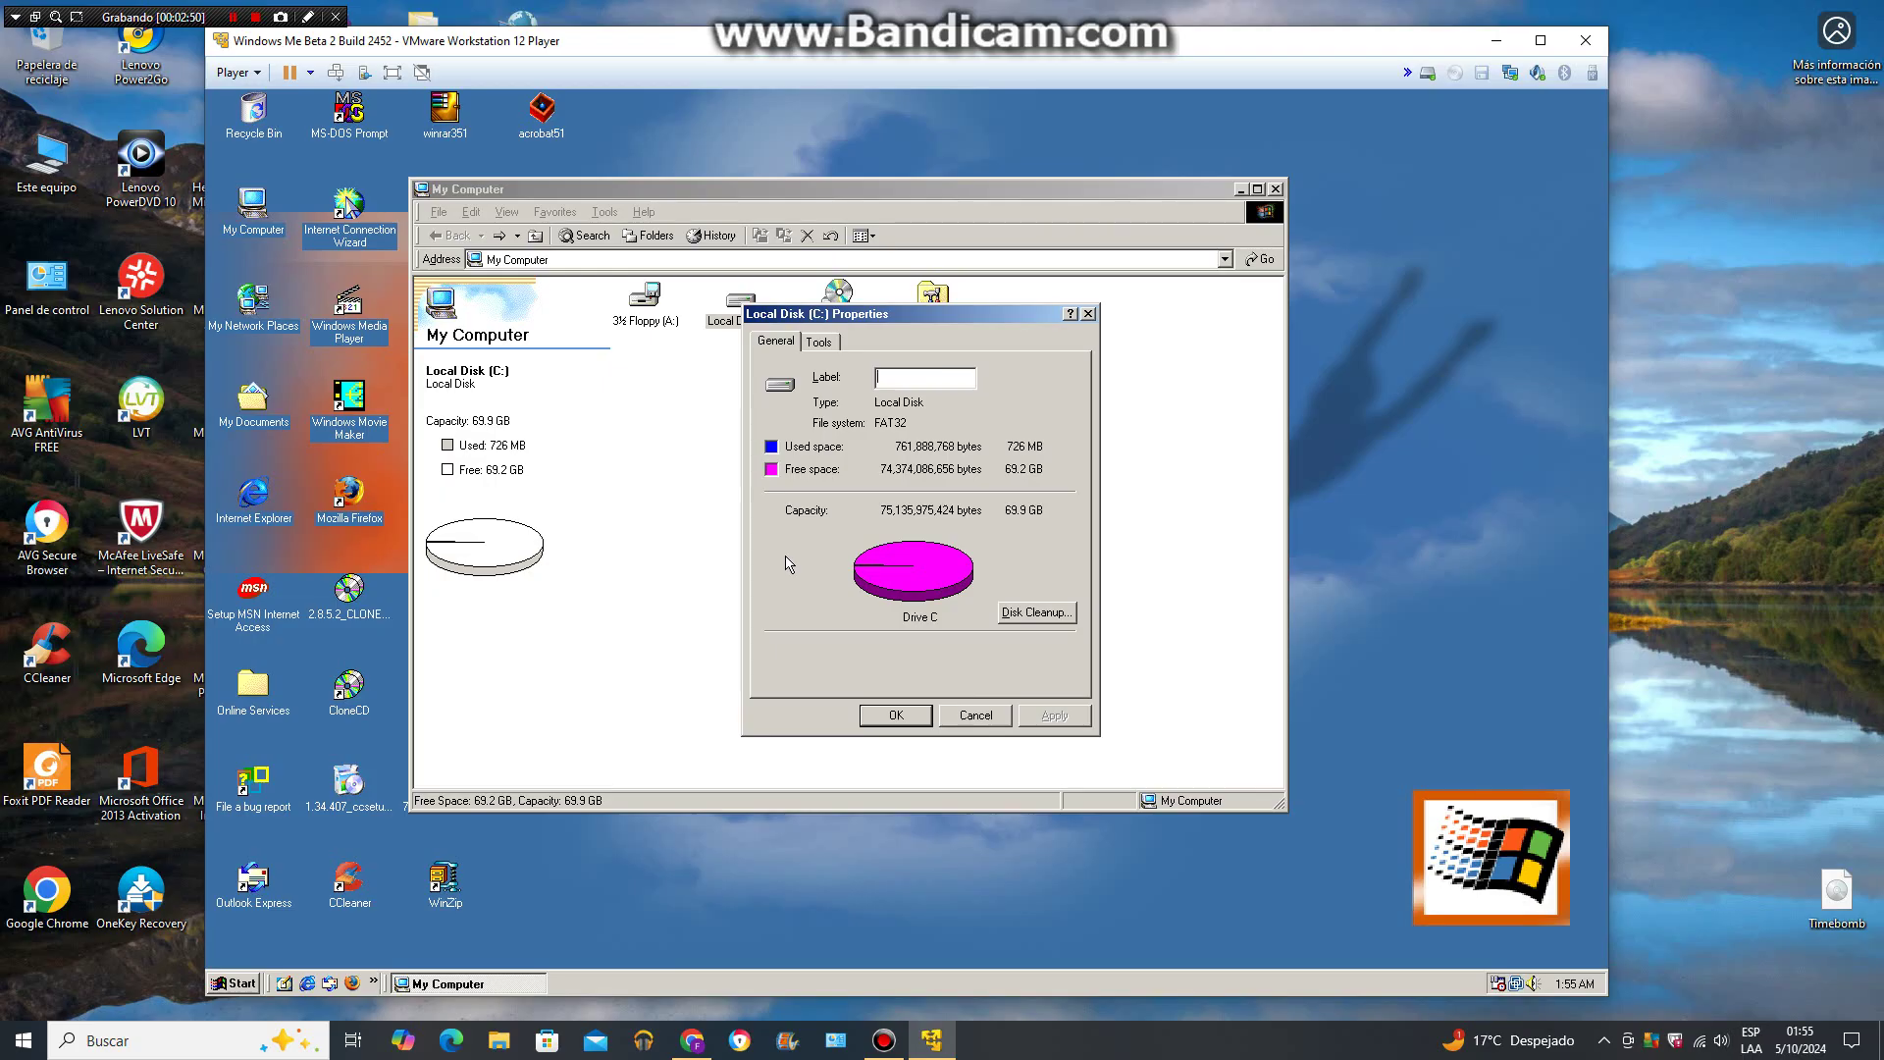
{"action": "left_click", "coordinate": [827, 342]}
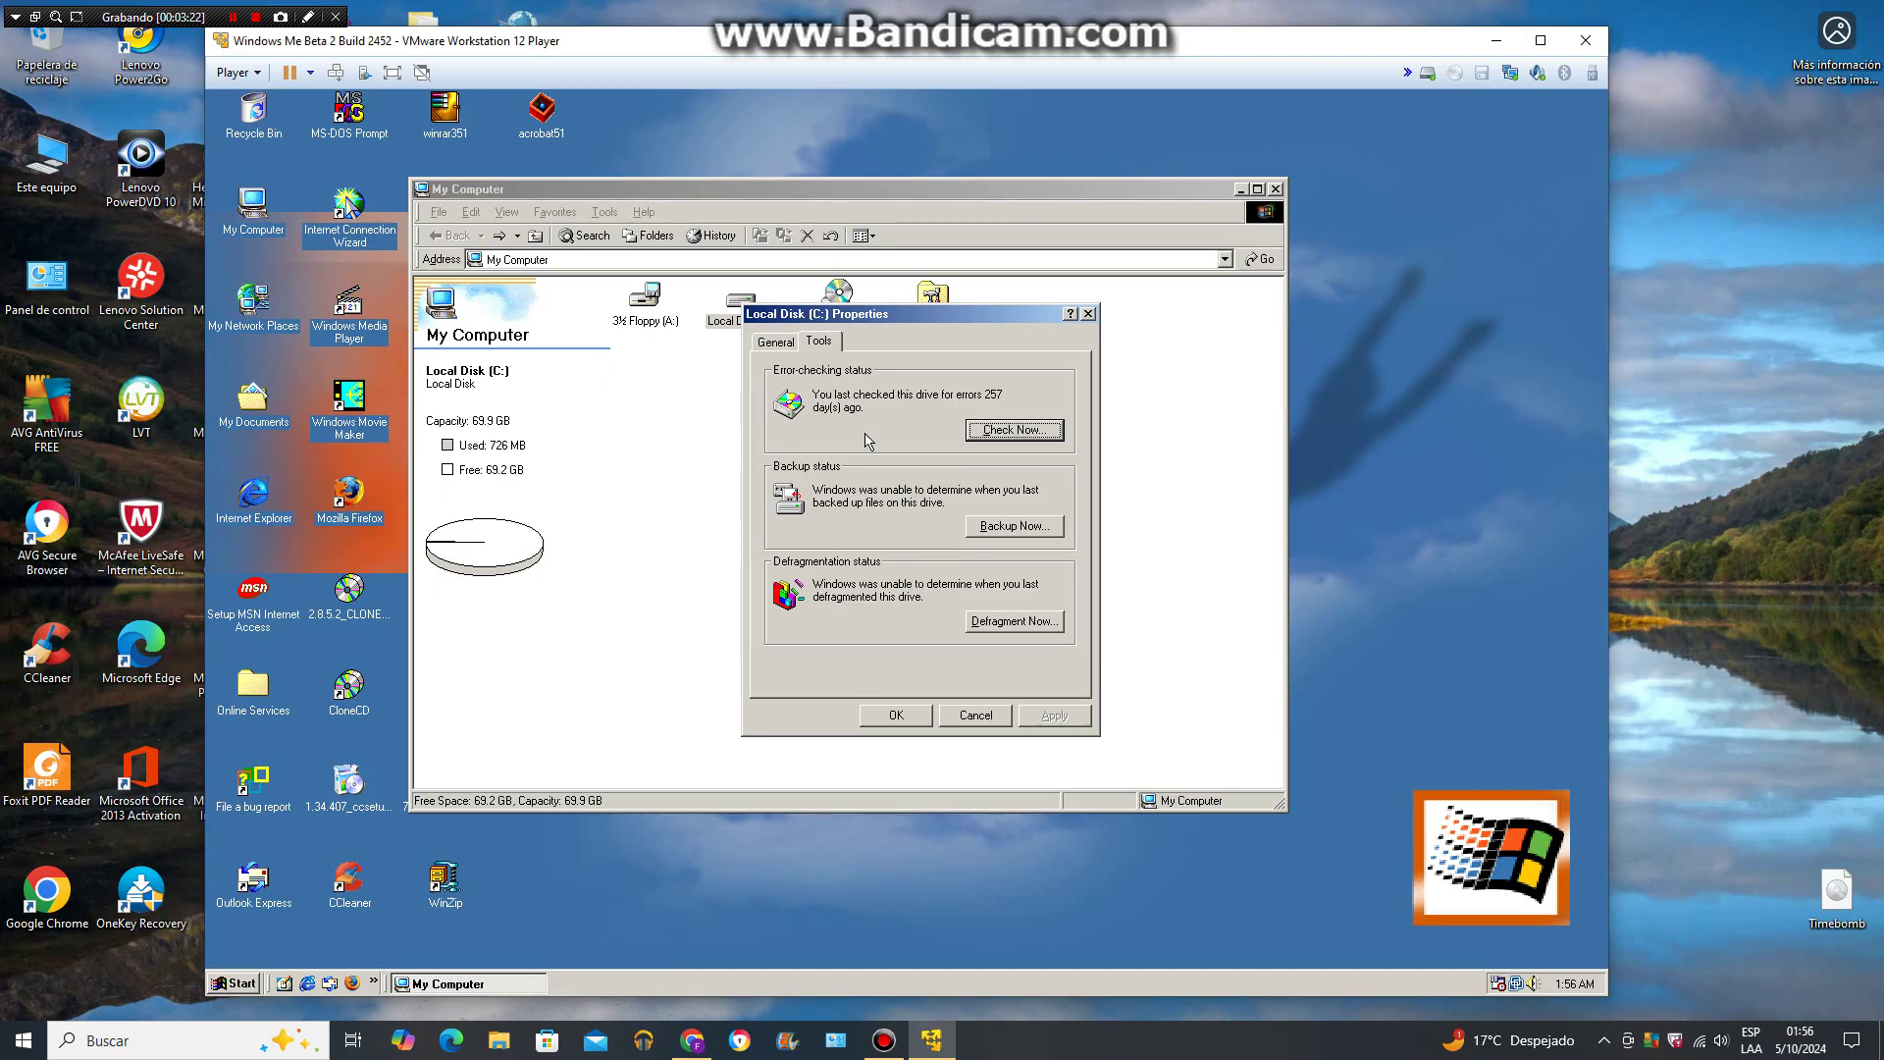
{"action": "left_click", "coordinate": [776, 341]}
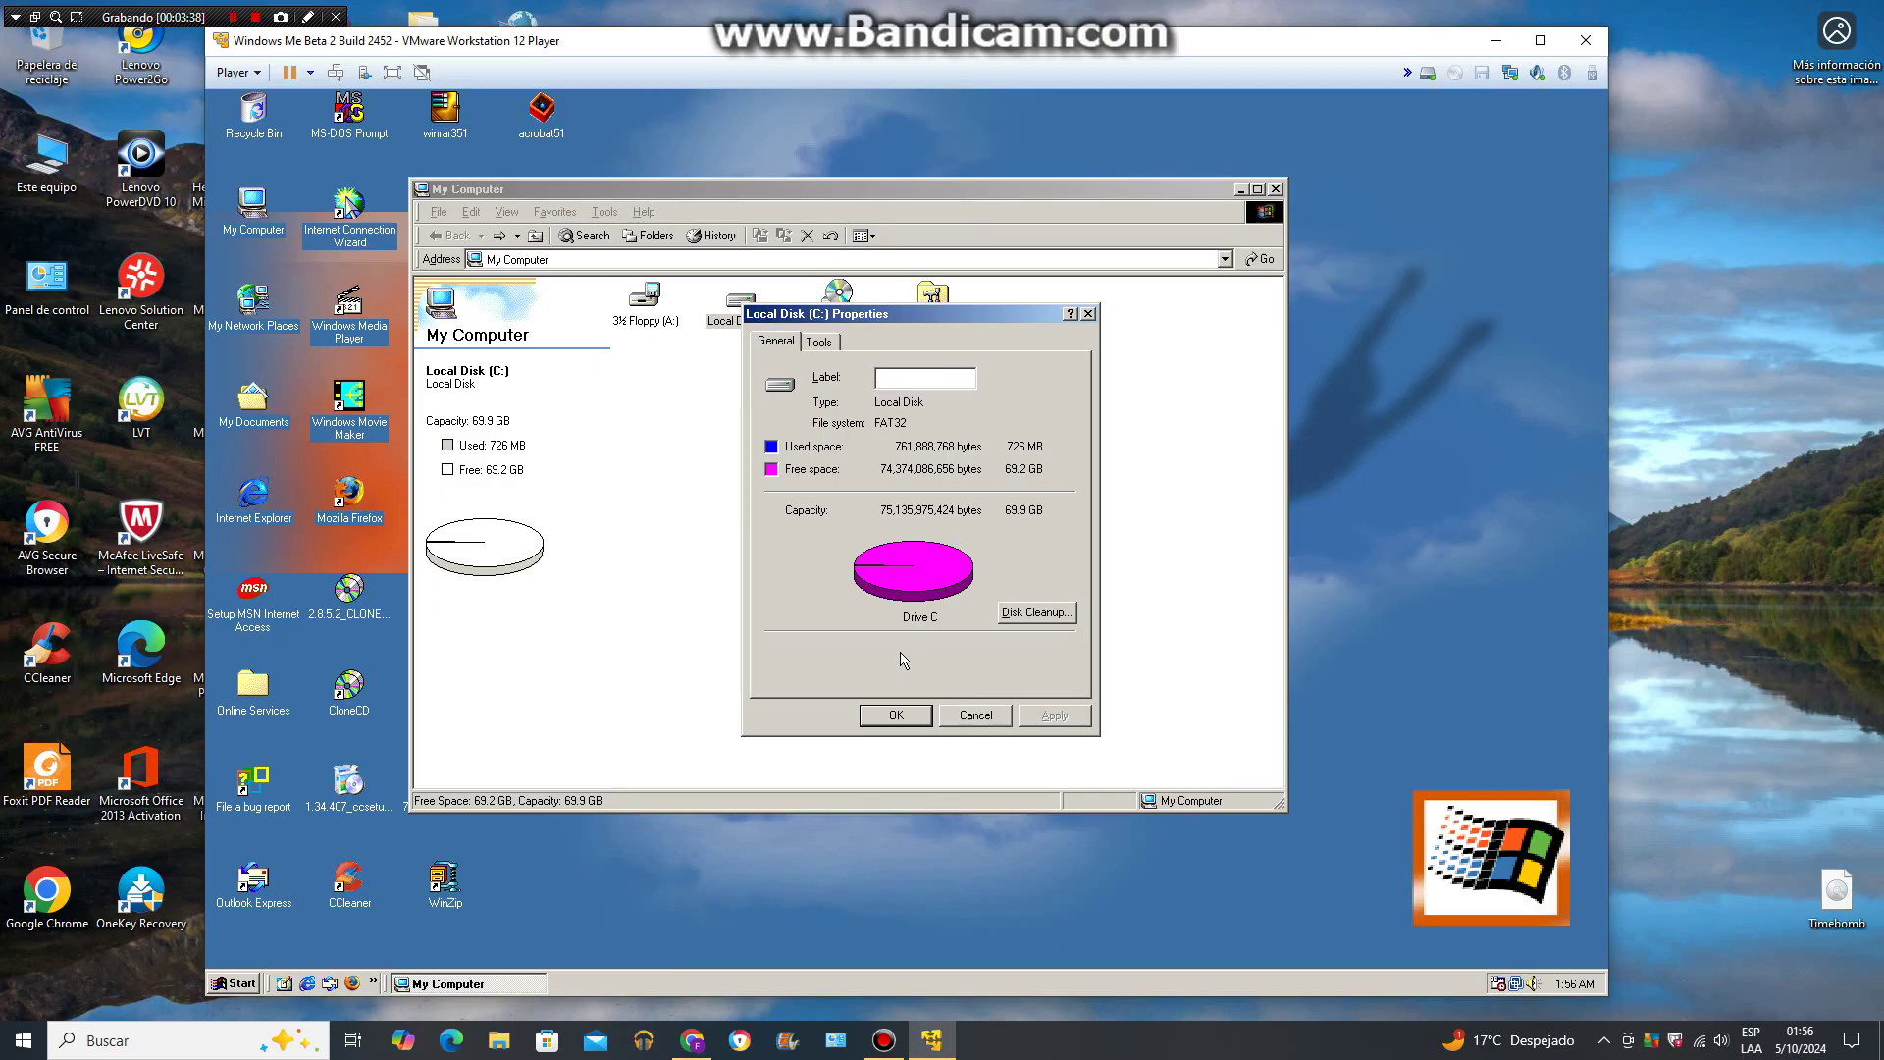
{"action": "left_click", "coordinate": [907, 716]}
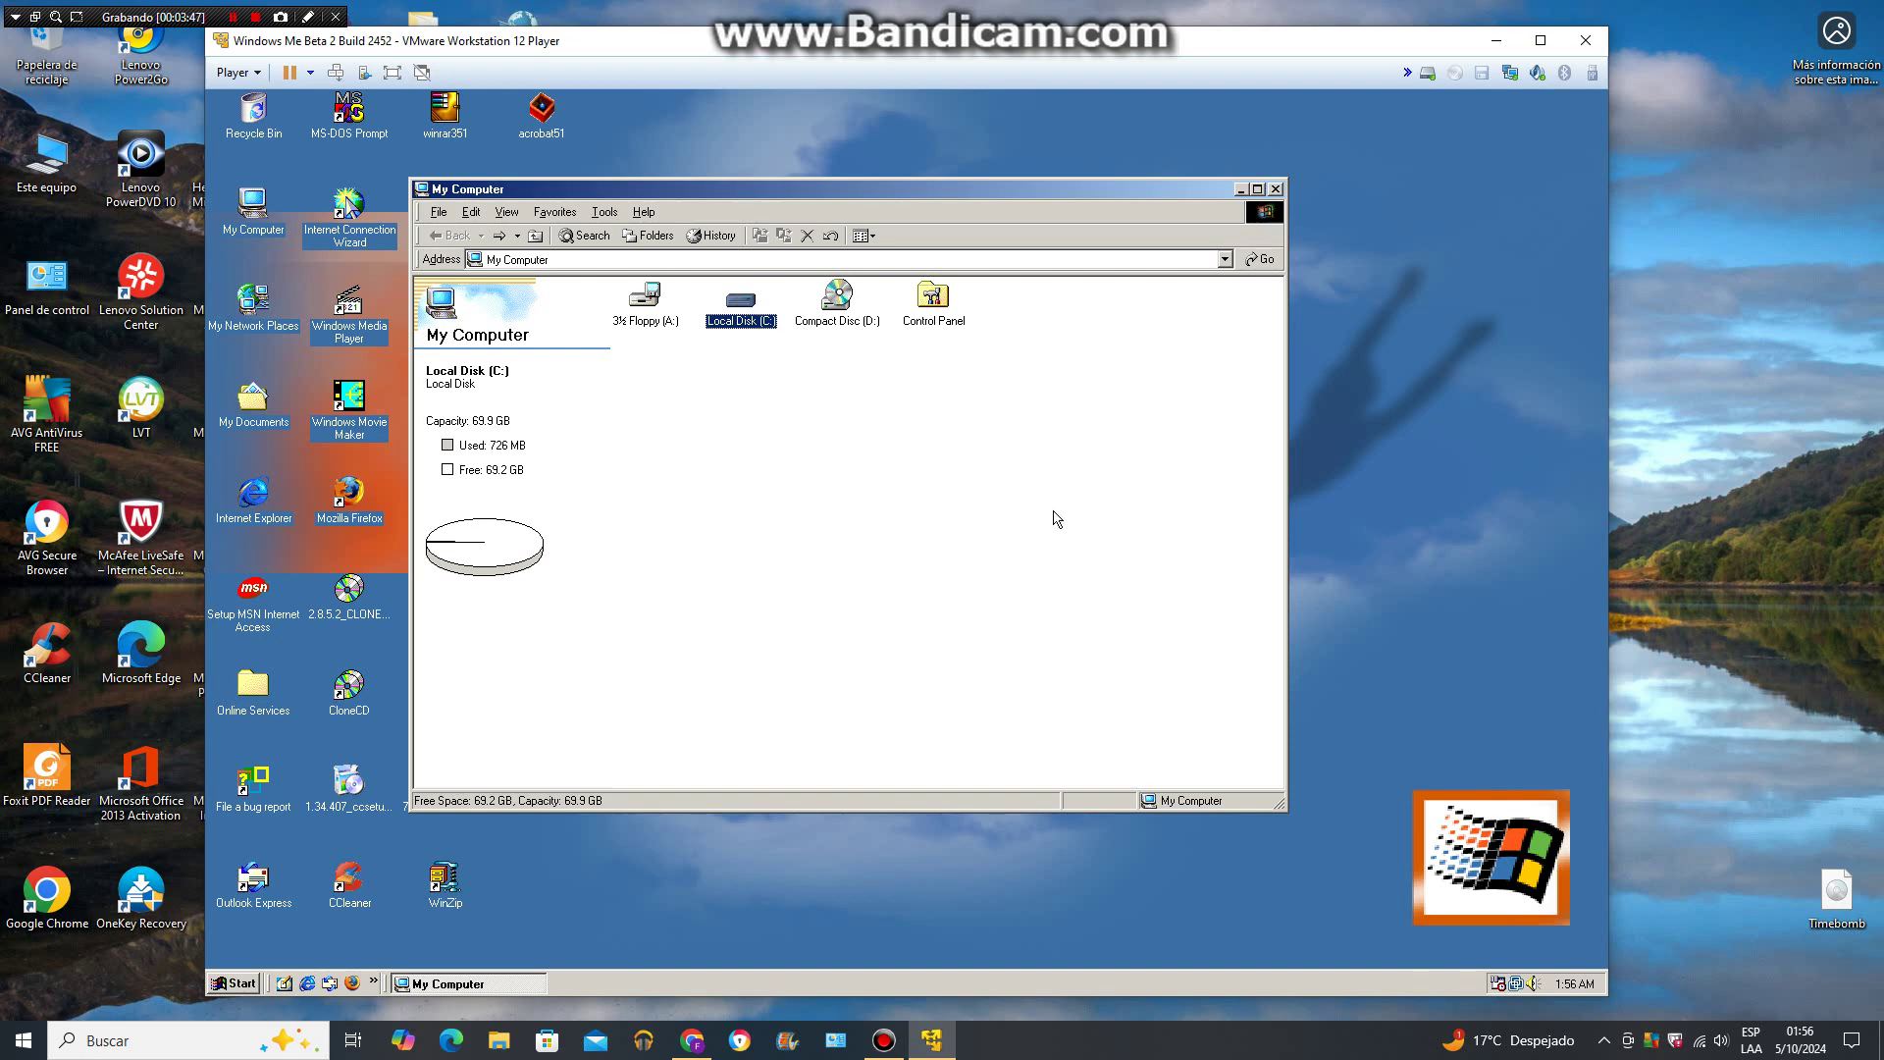
{"action": "left_click", "coordinate": [1277, 188]}
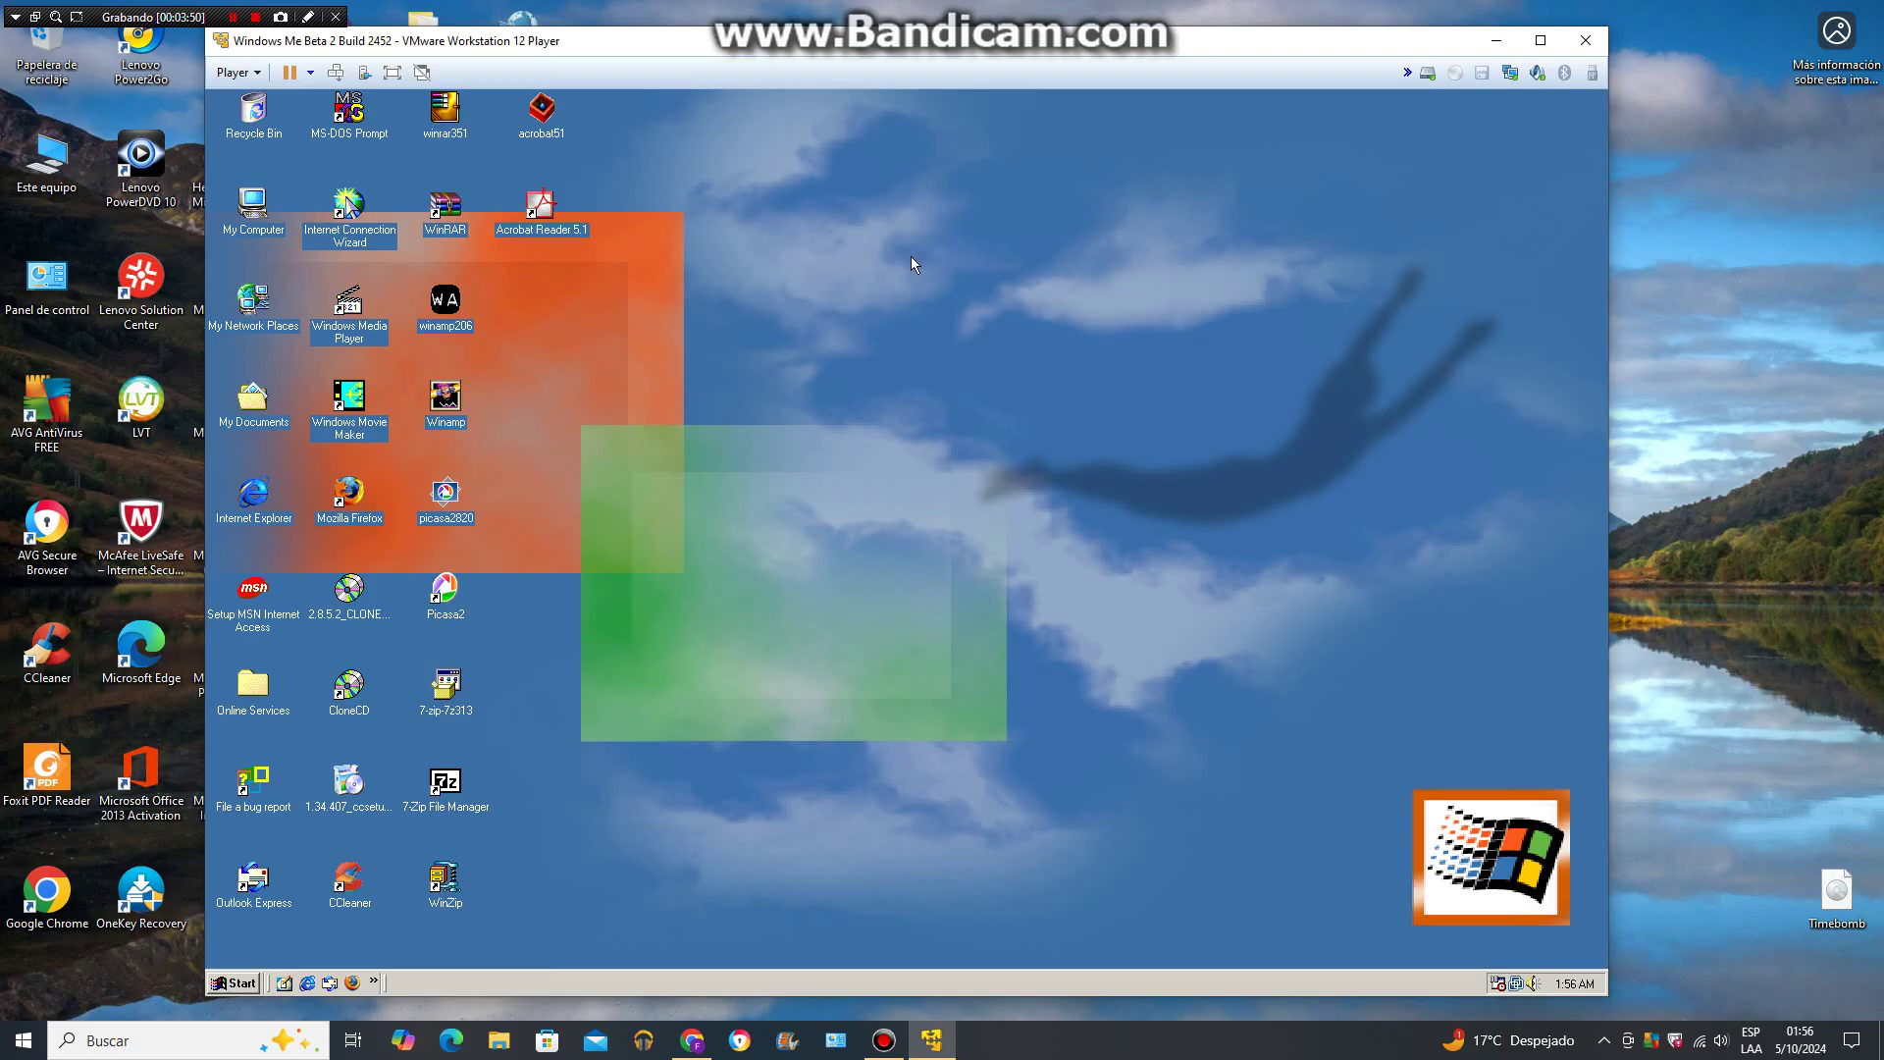
Open an MS-DOS Prompt, shift its window toward the desktop centre and run the ver command
{"action": "double_click", "coordinate": [351, 114]}
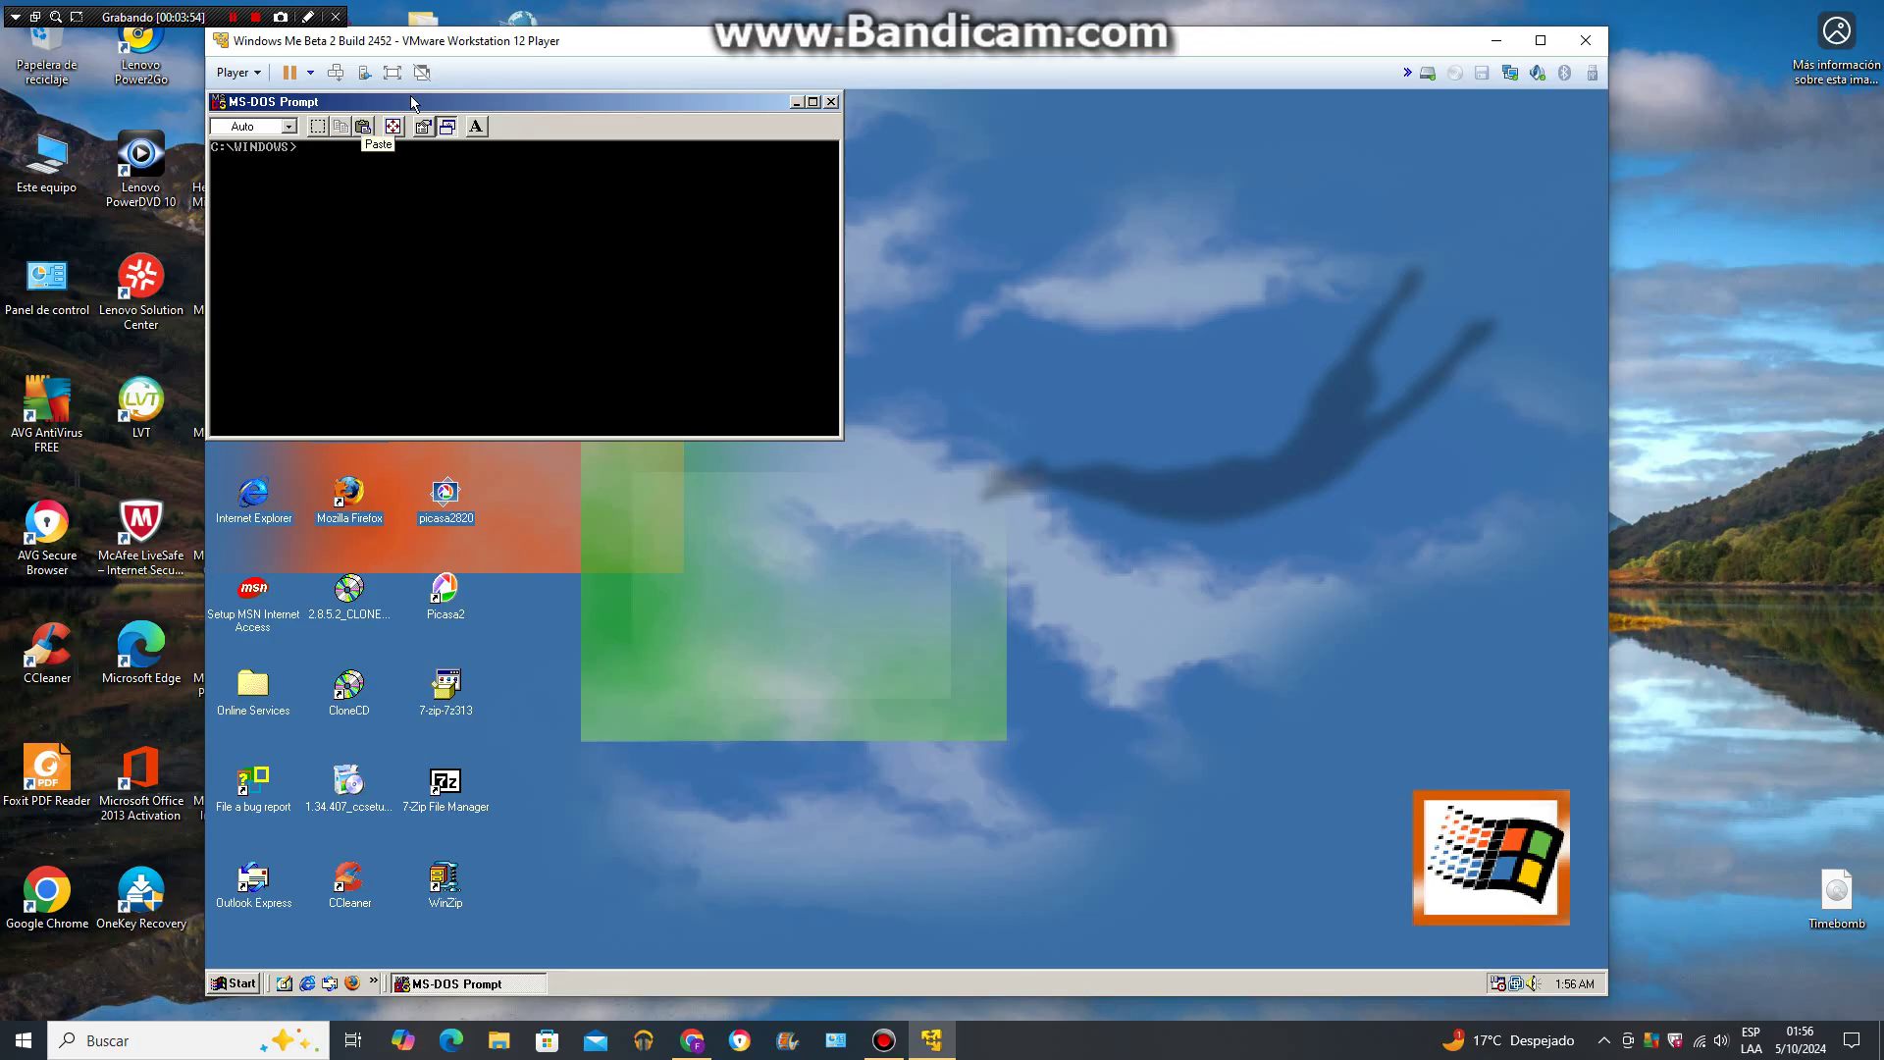
{"action": "left_click_drag", "start_coordinate": [413, 102], "coordinate": [759, 283]}
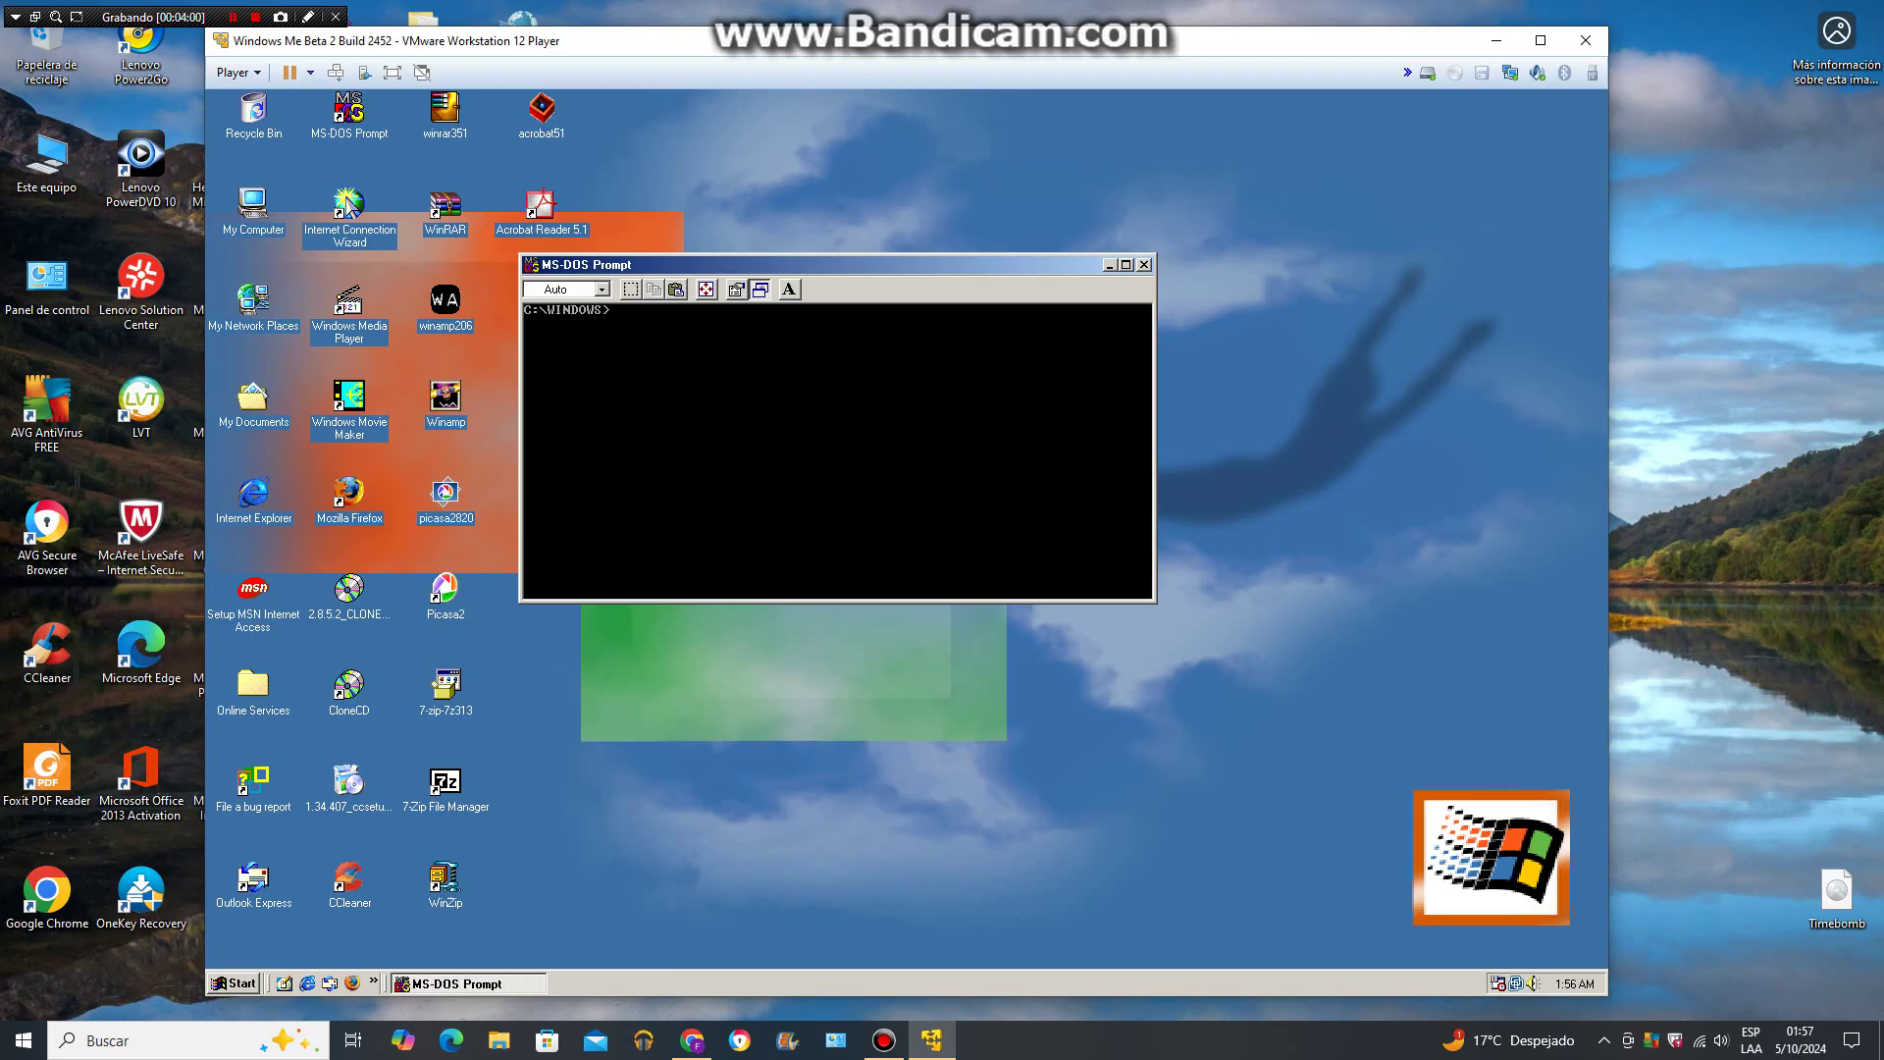
{"action": "type", "text": "ver"}
{"action": "key", "text": "Return"}
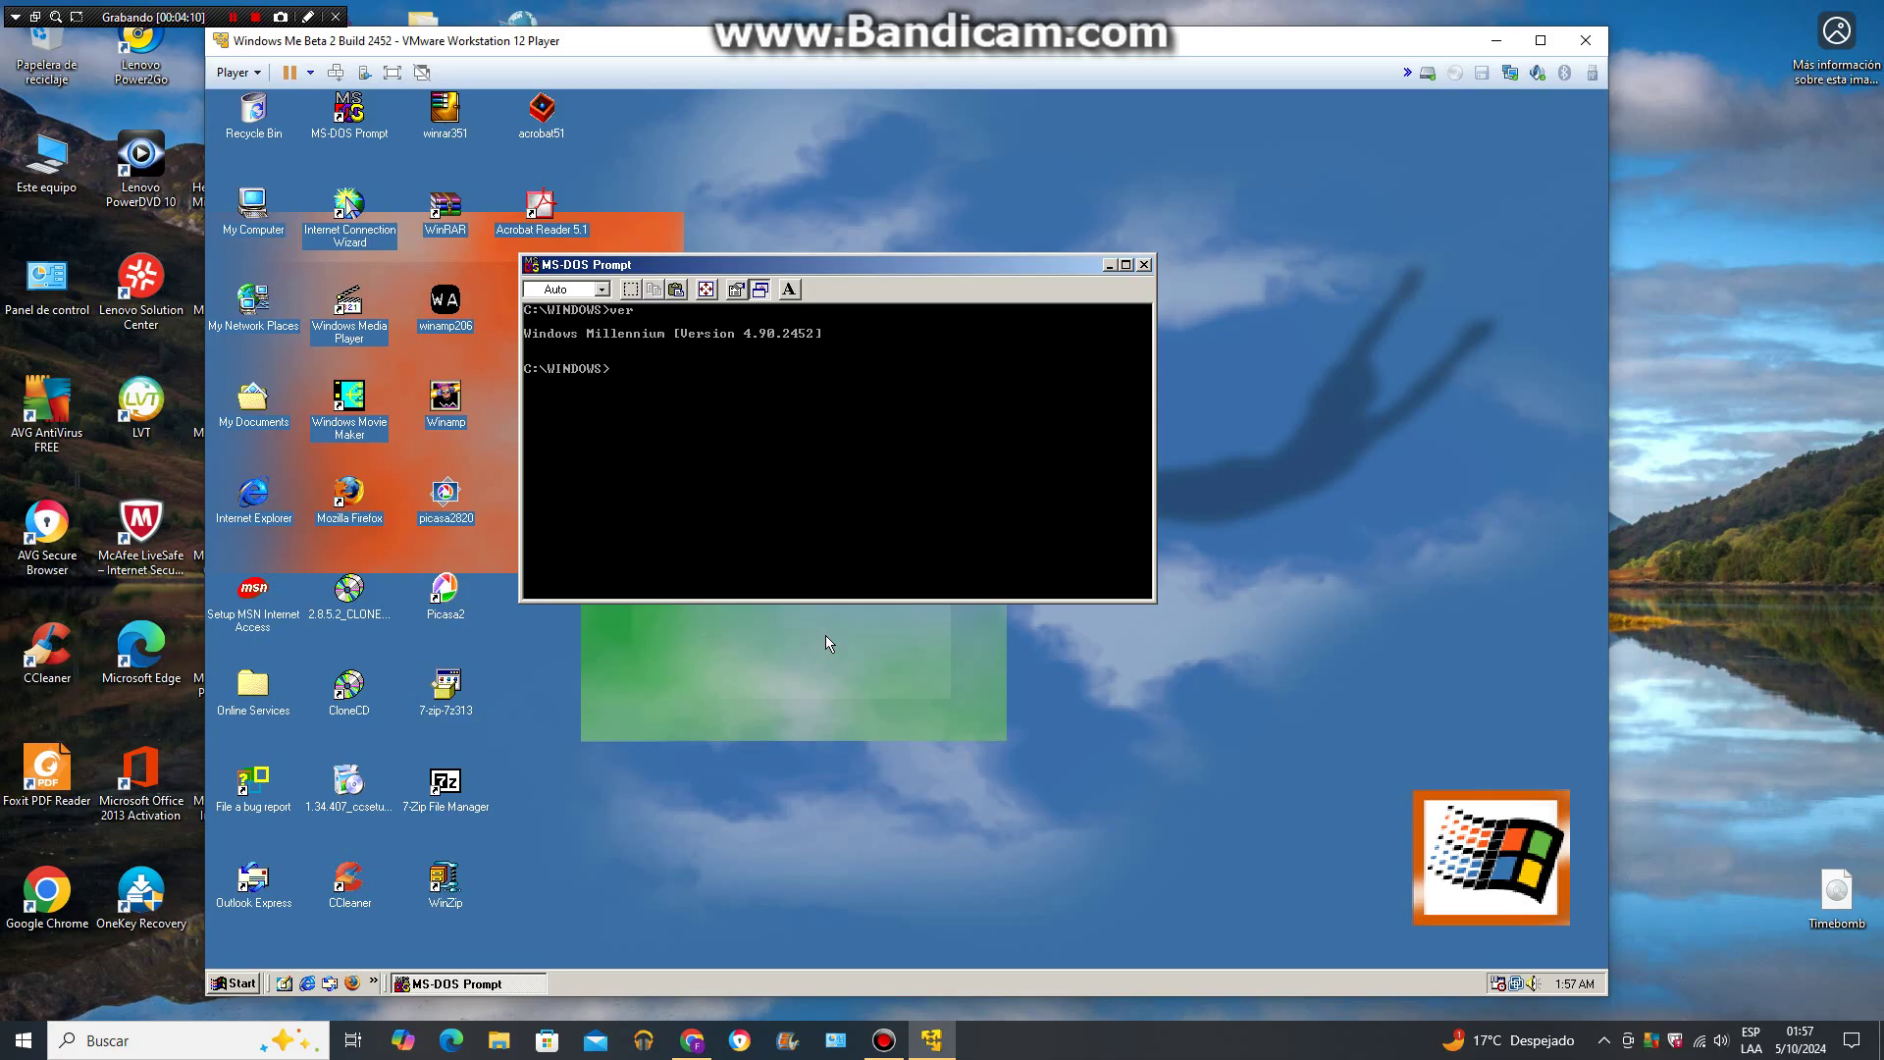
Start EDIT from the prompt to view the editor's About information, and terminate the MS-DOS session
{"action": "type", "text": "EDIT"}
{"action": "key", "text": "Return"}
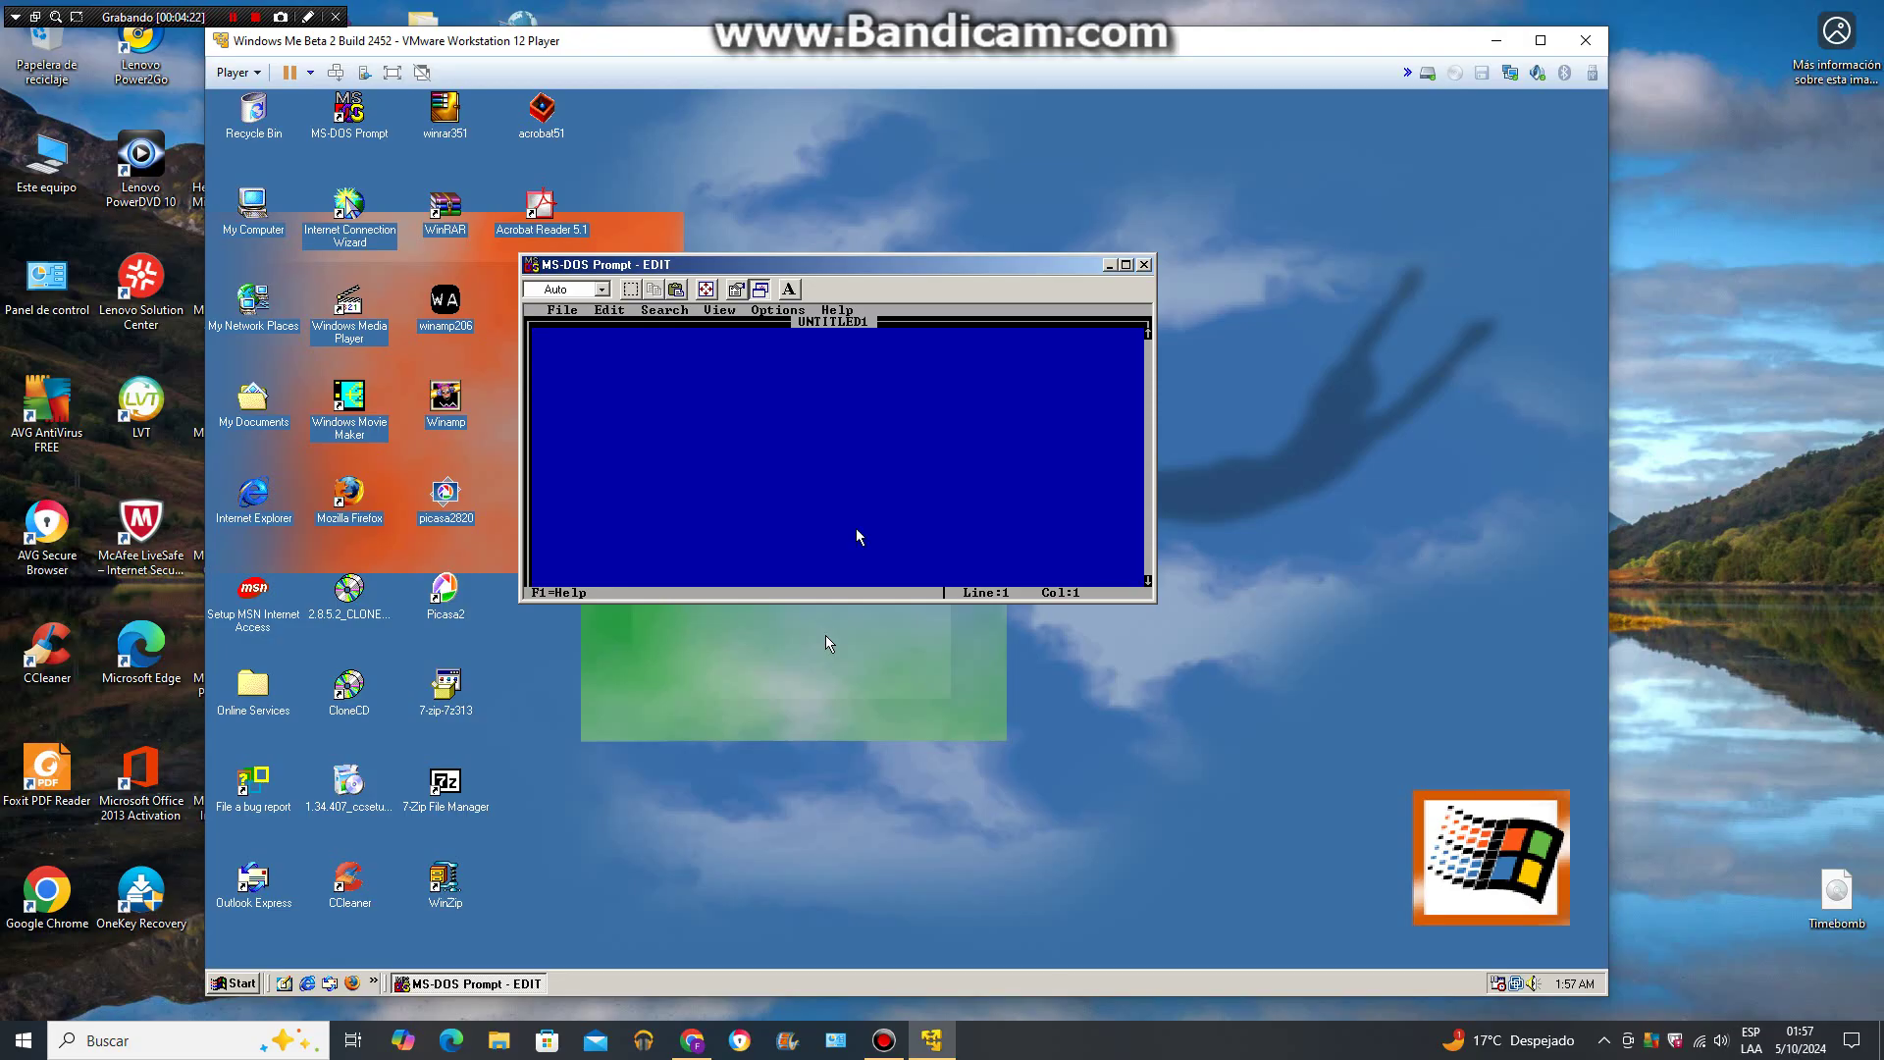
{"action": "left_click", "coordinate": [841, 312]}
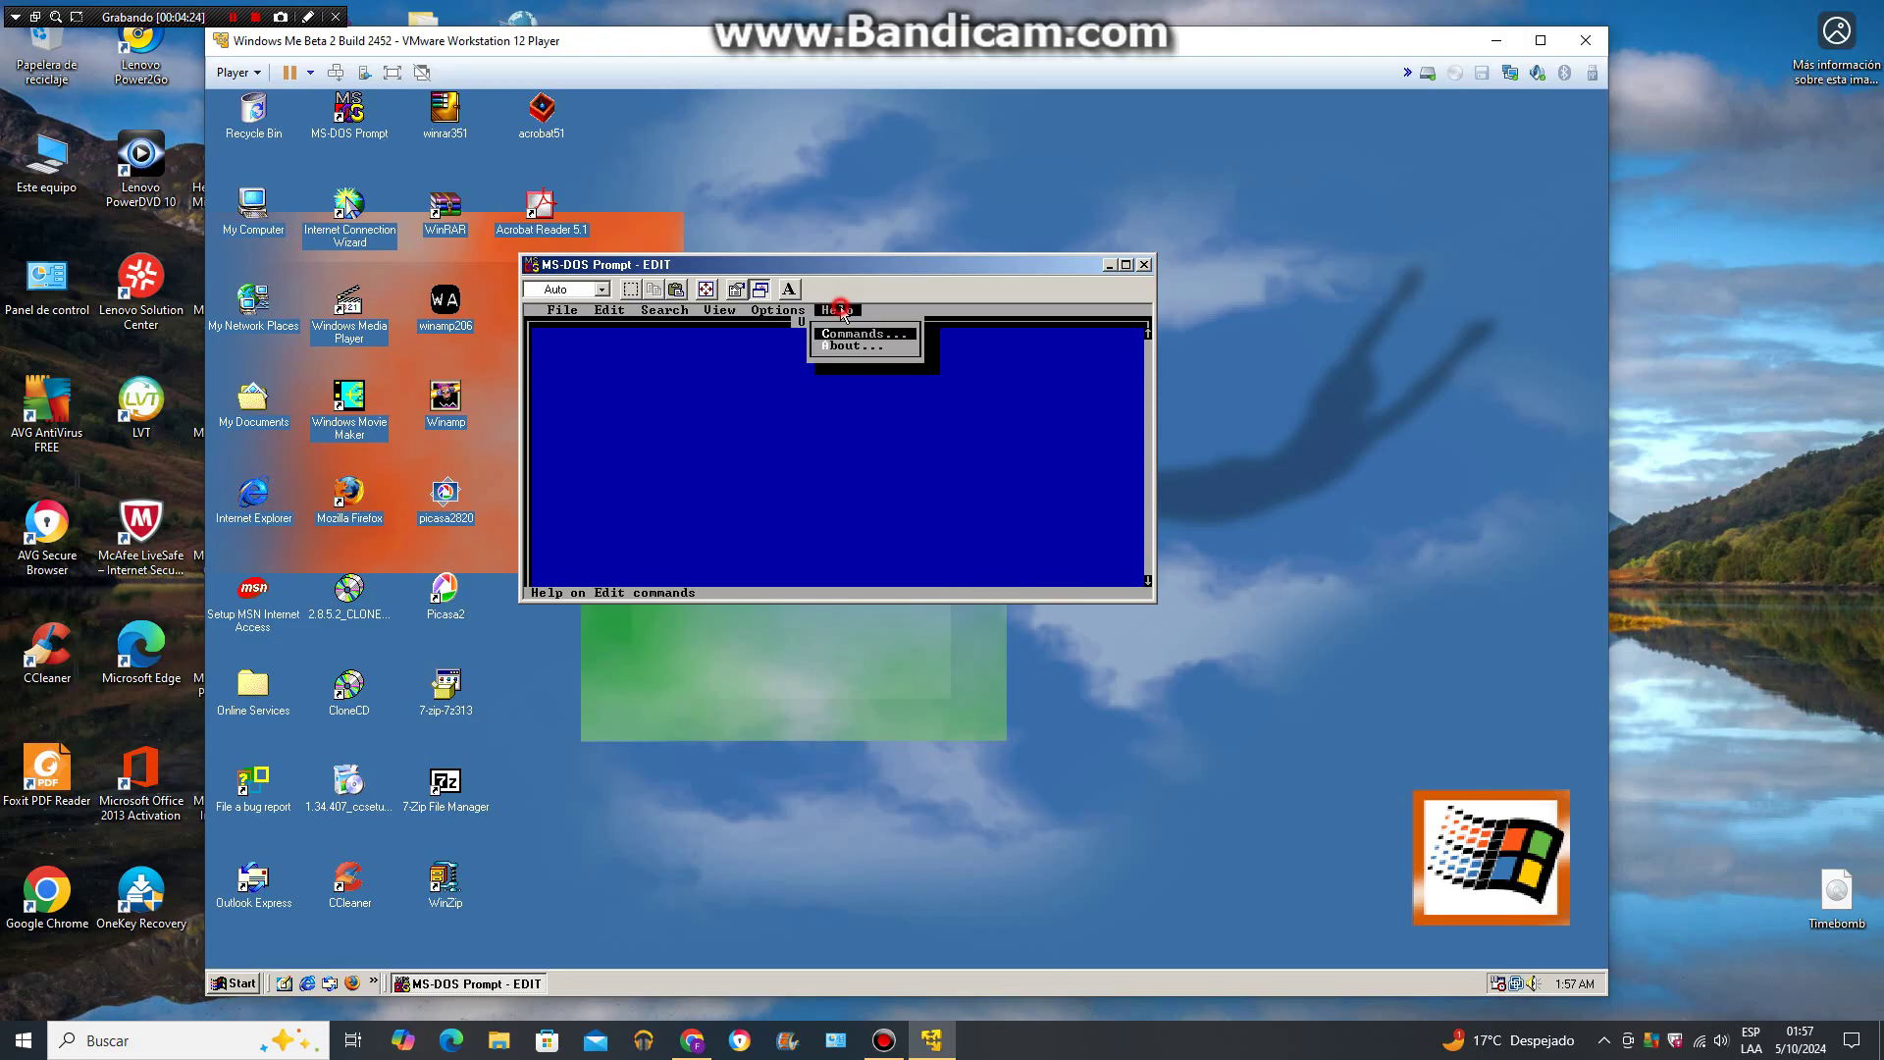
{"action": "left_click", "coordinate": [895, 350]}
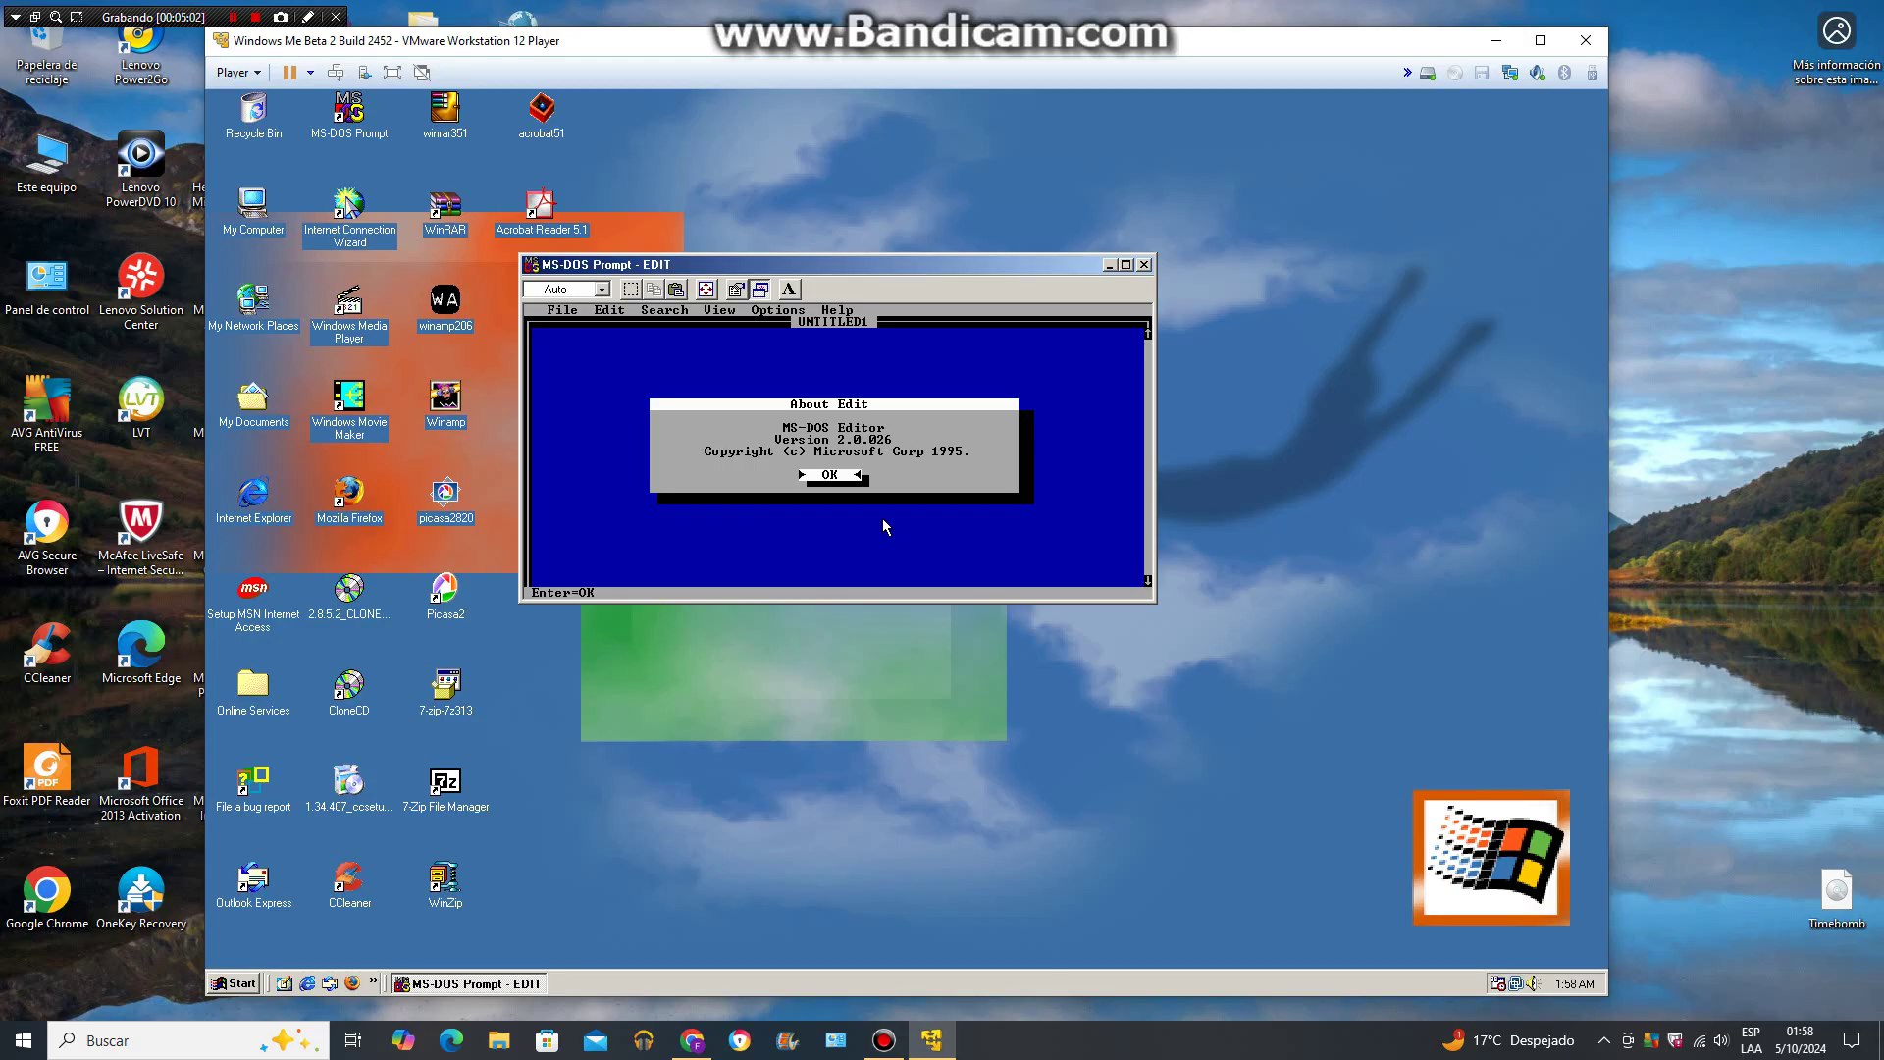
{"action": "left_click", "coordinate": [830, 476]}
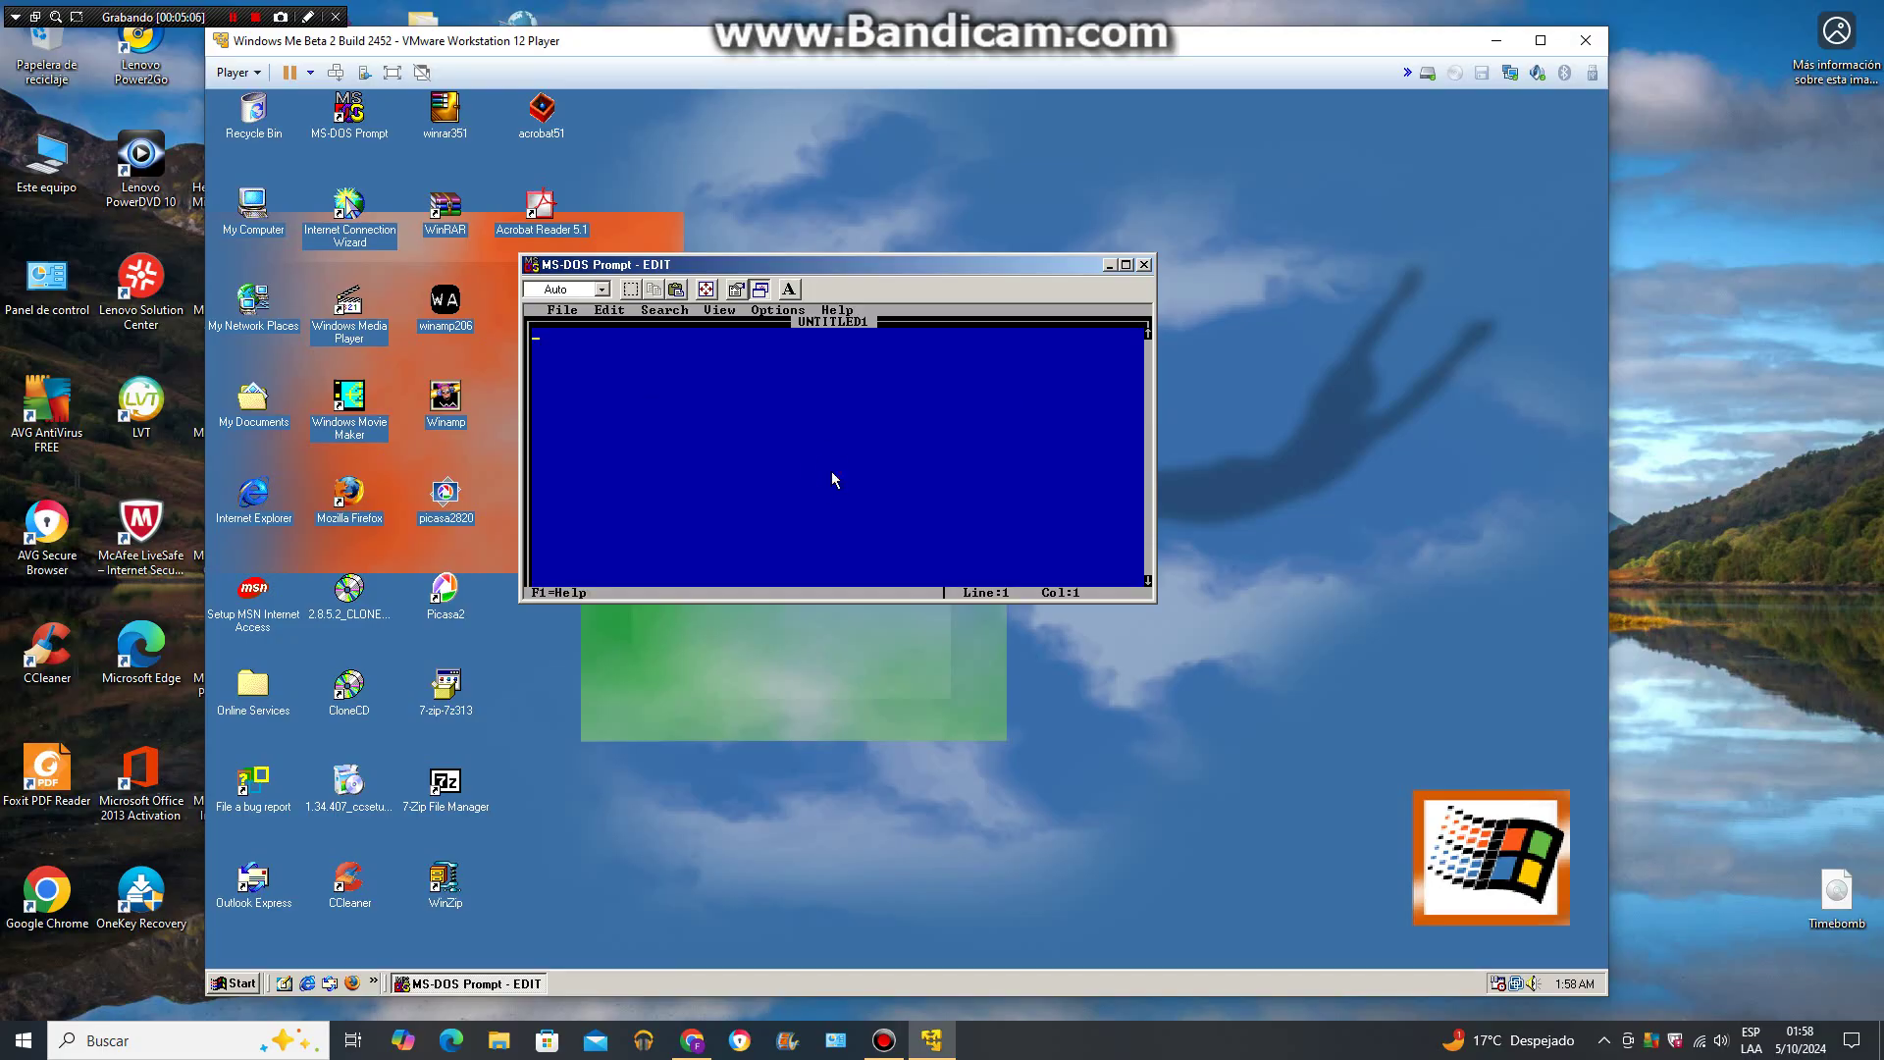
{"action": "left_click", "coordinate": [1145, 264]}
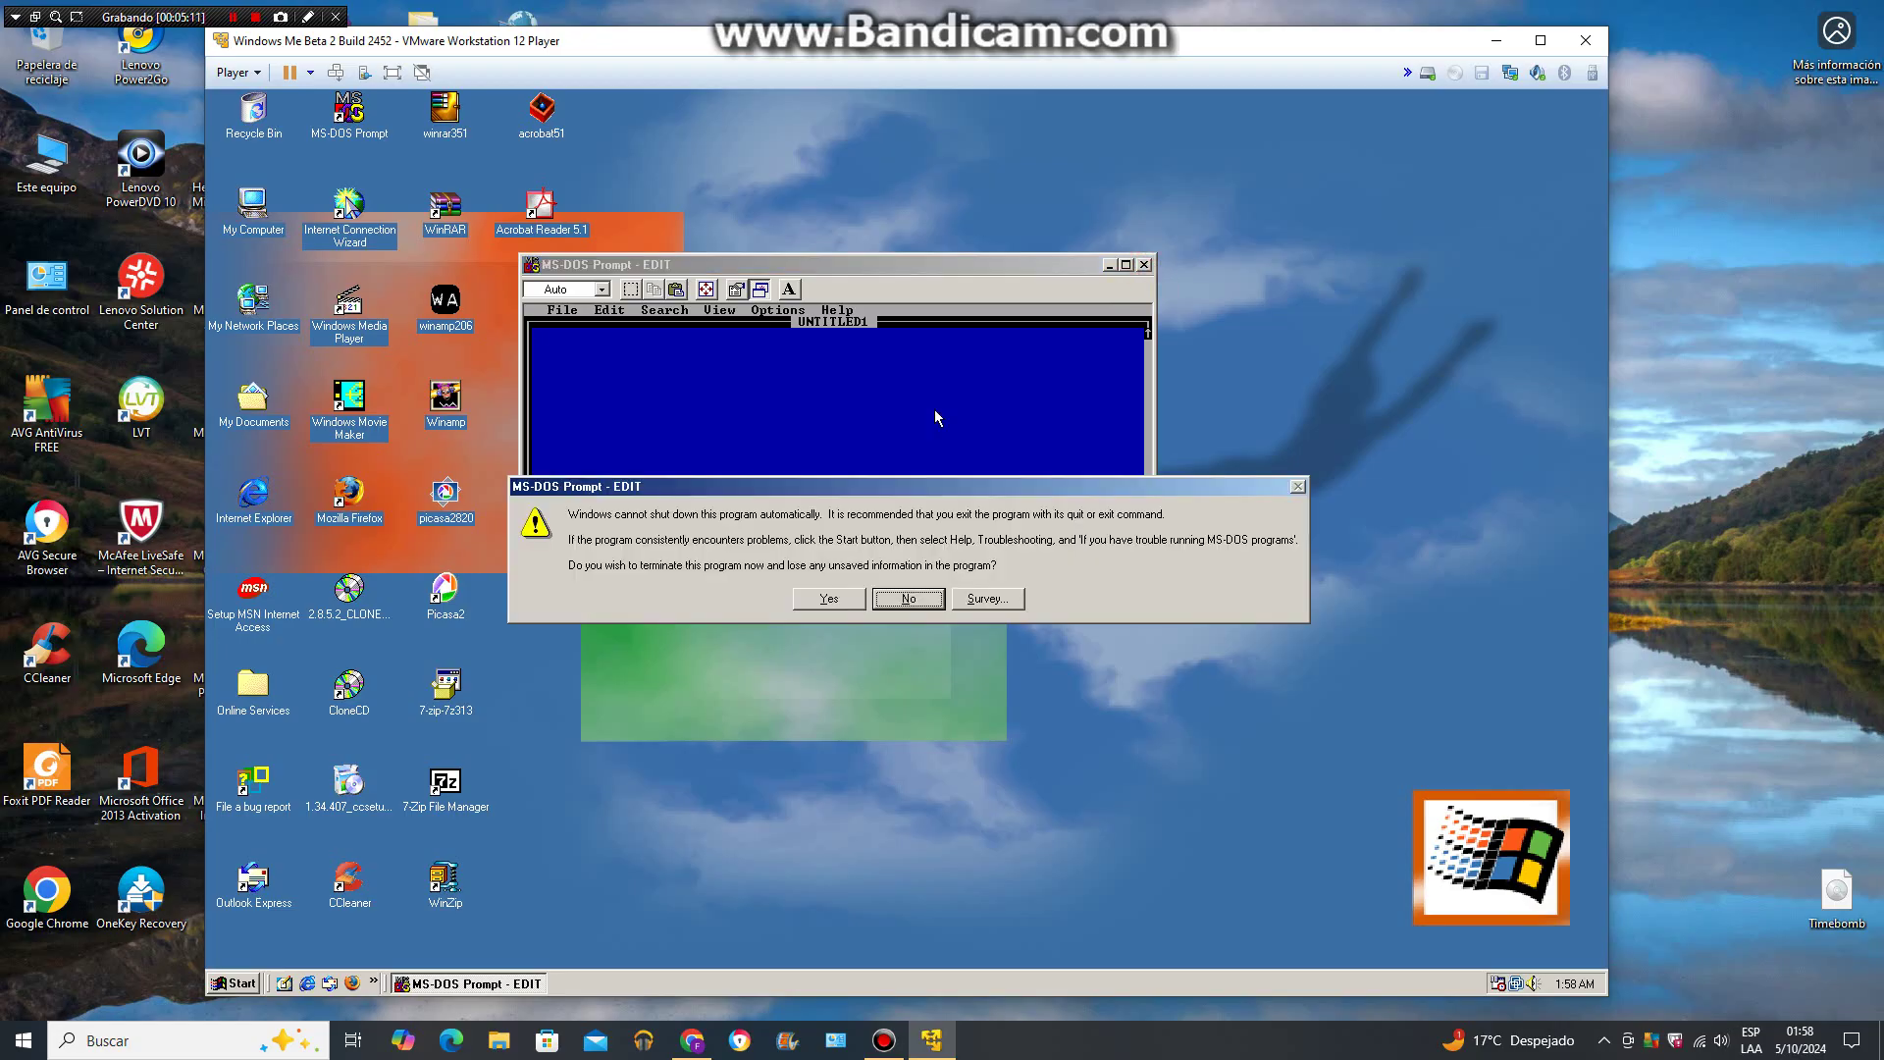
{"action": "left_click", "coordinate": [816, 602]}
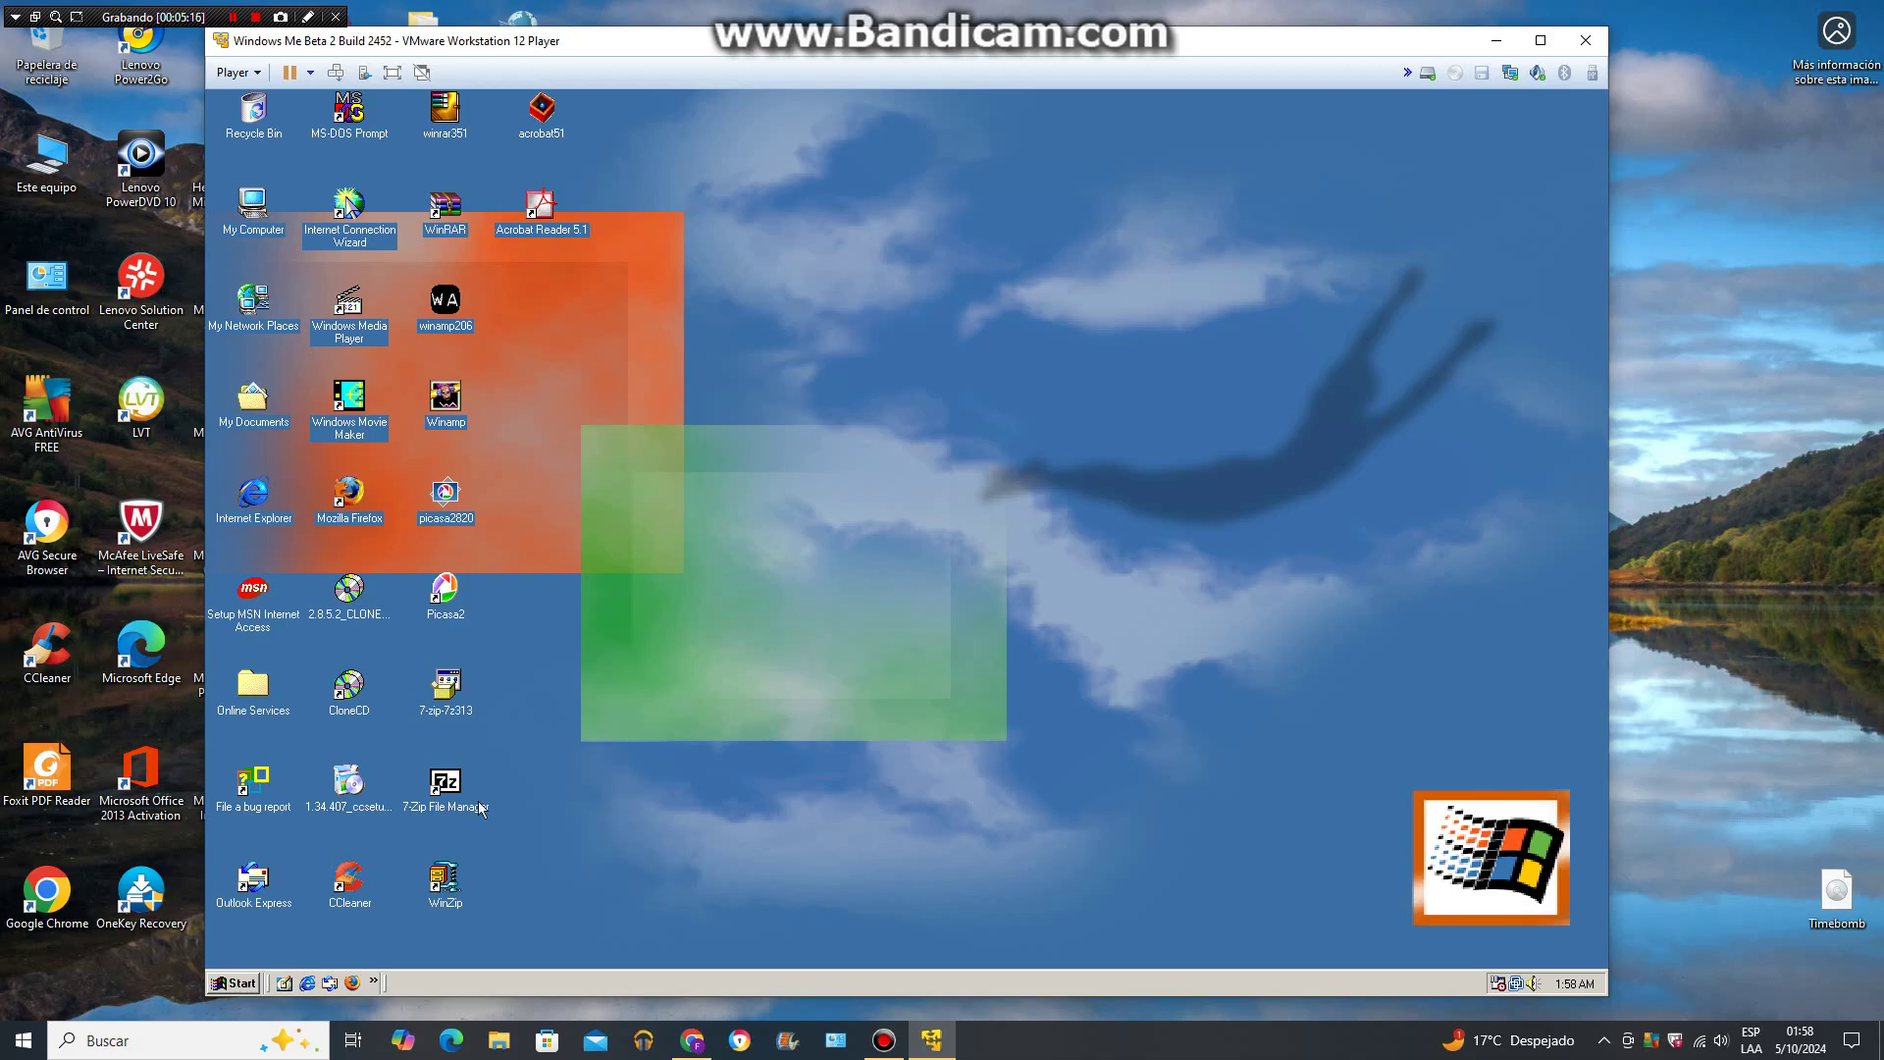
Shut down the Windows Millennium virtual machine using the Shut down option
{"action": "left_click", "coordinate": [254, 981]}
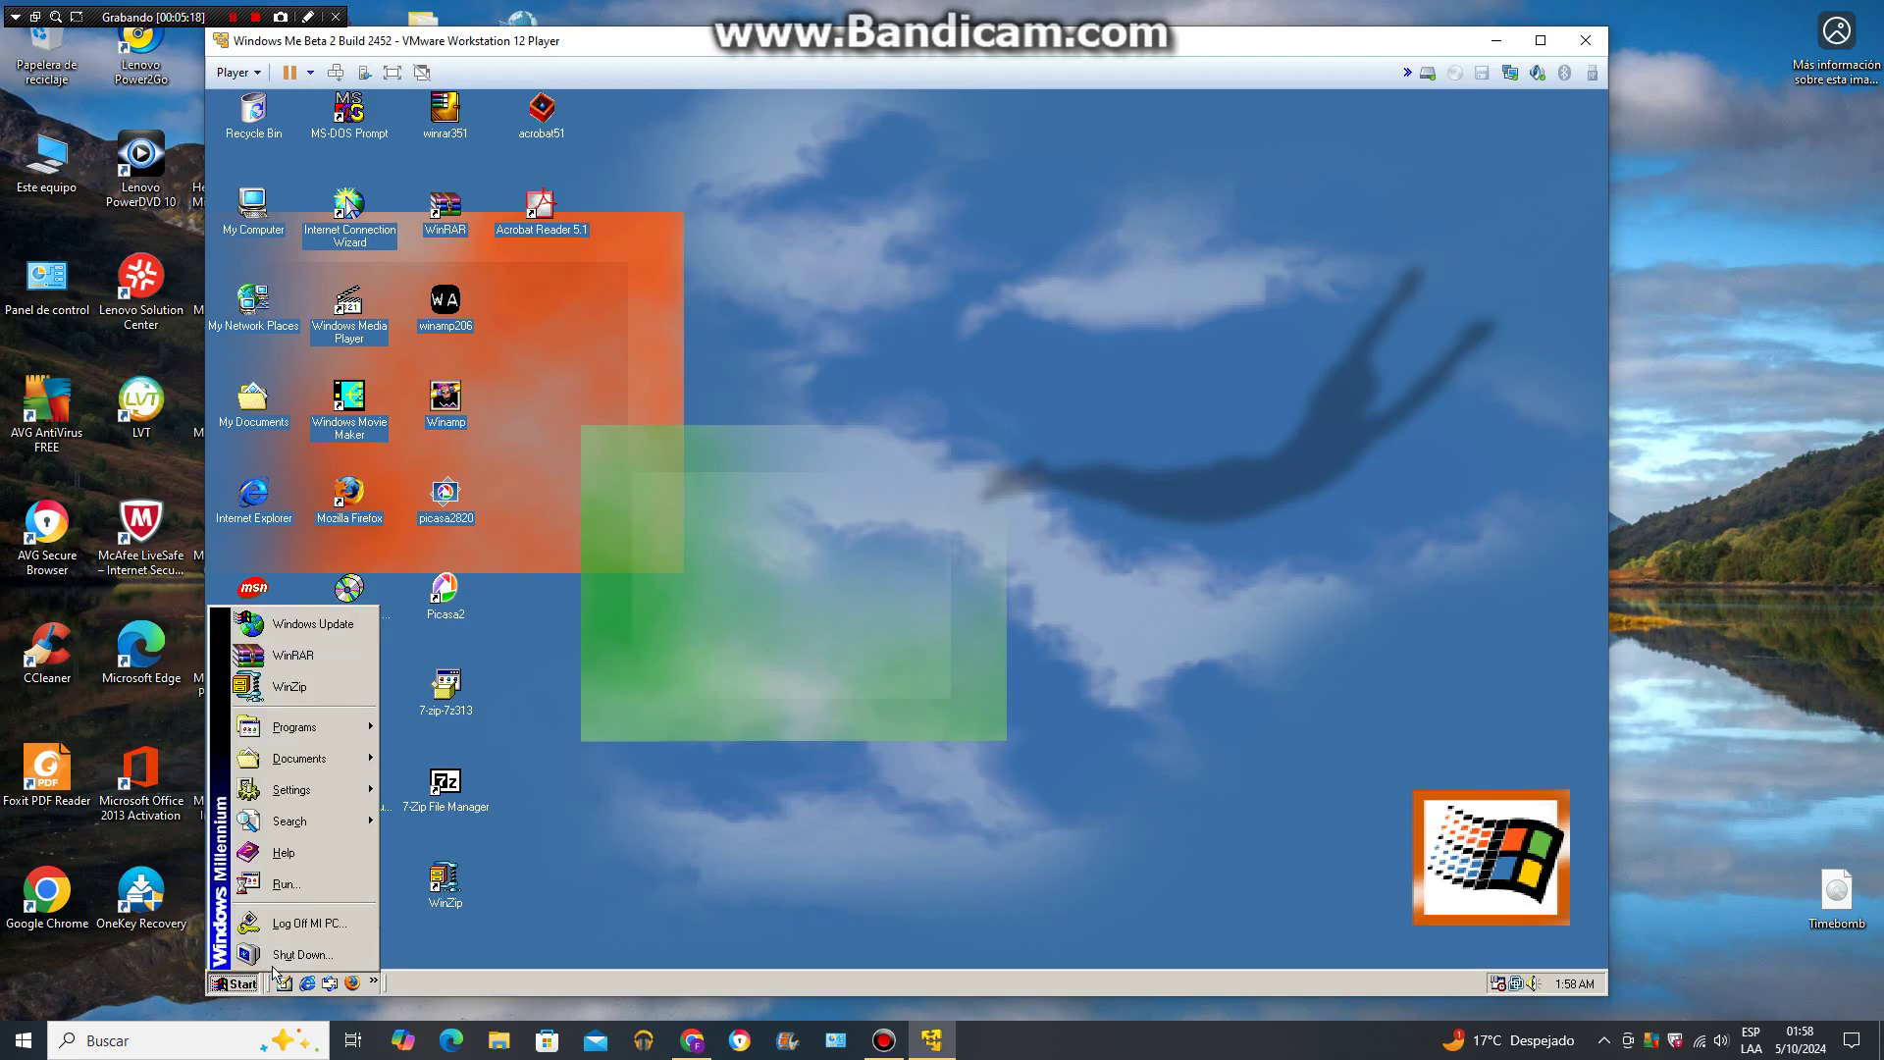
{"action": "left_click", "coordinate": [349, 961]}
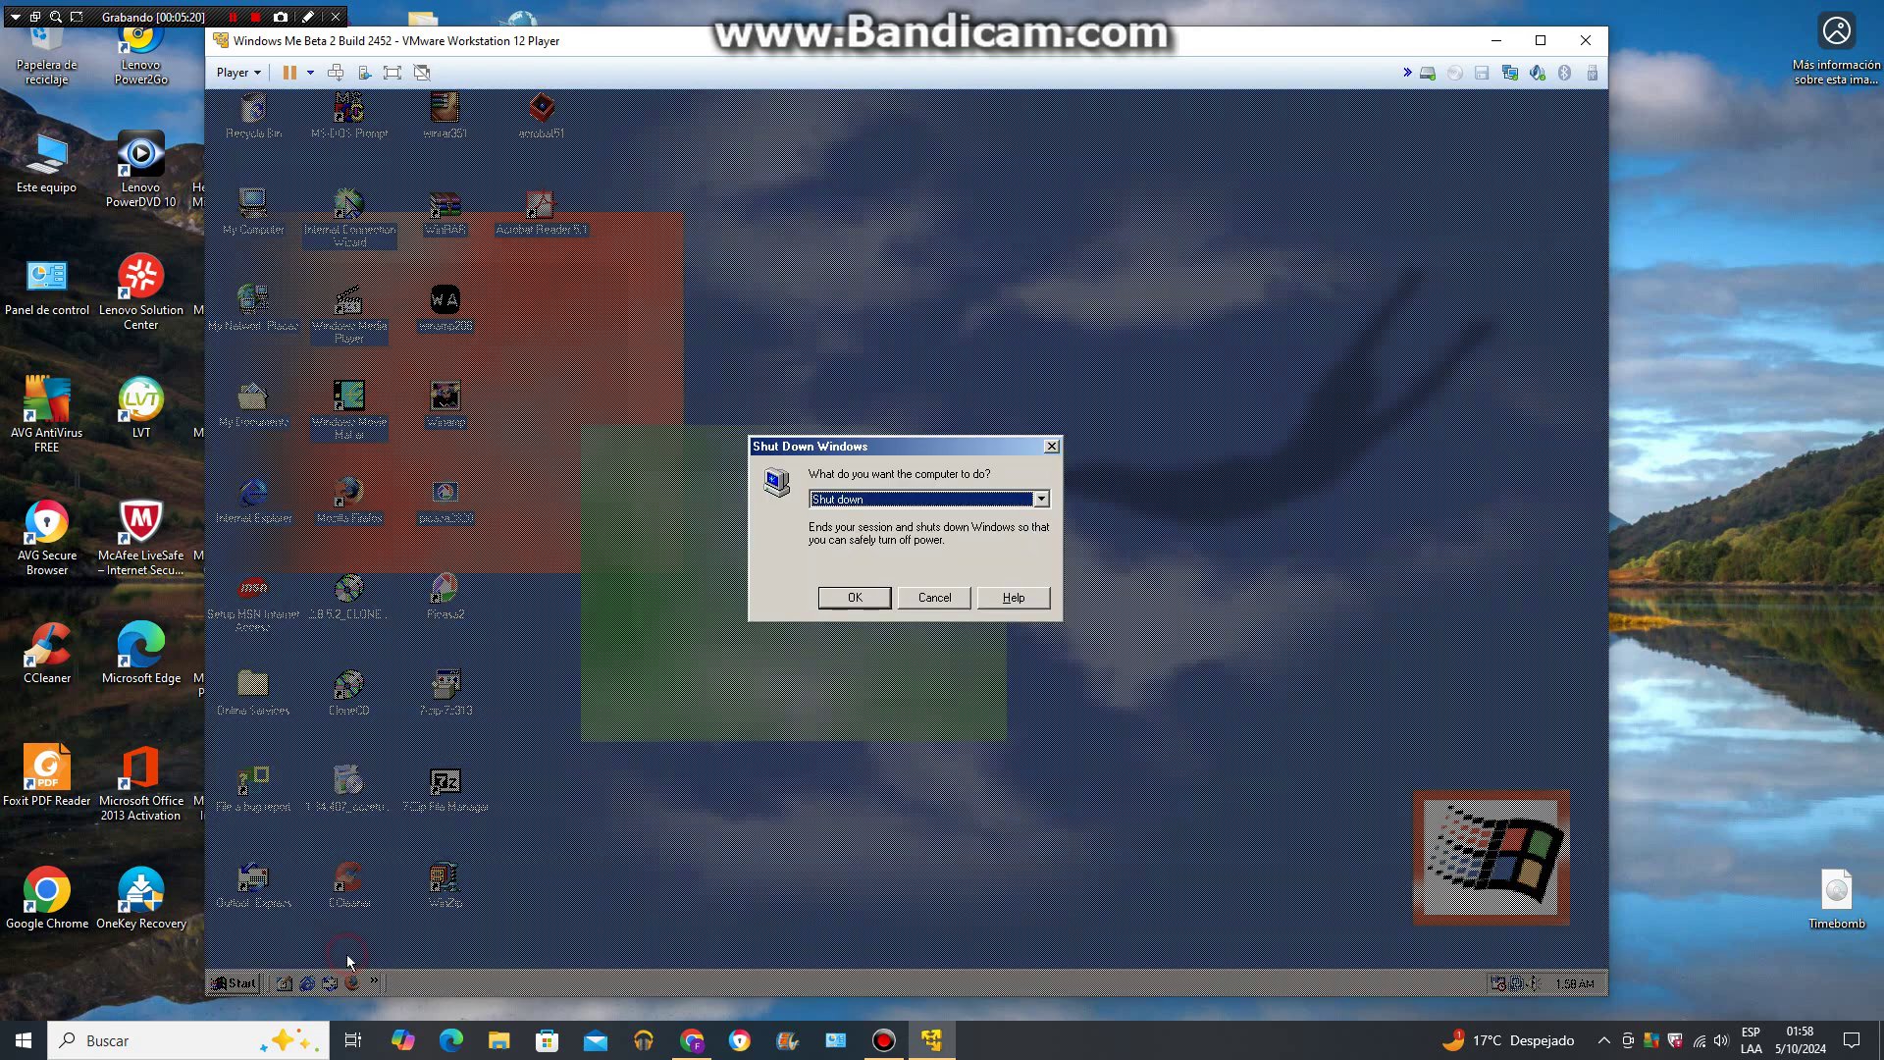
{"action": "left_click", "coordinate": [860, 599]}
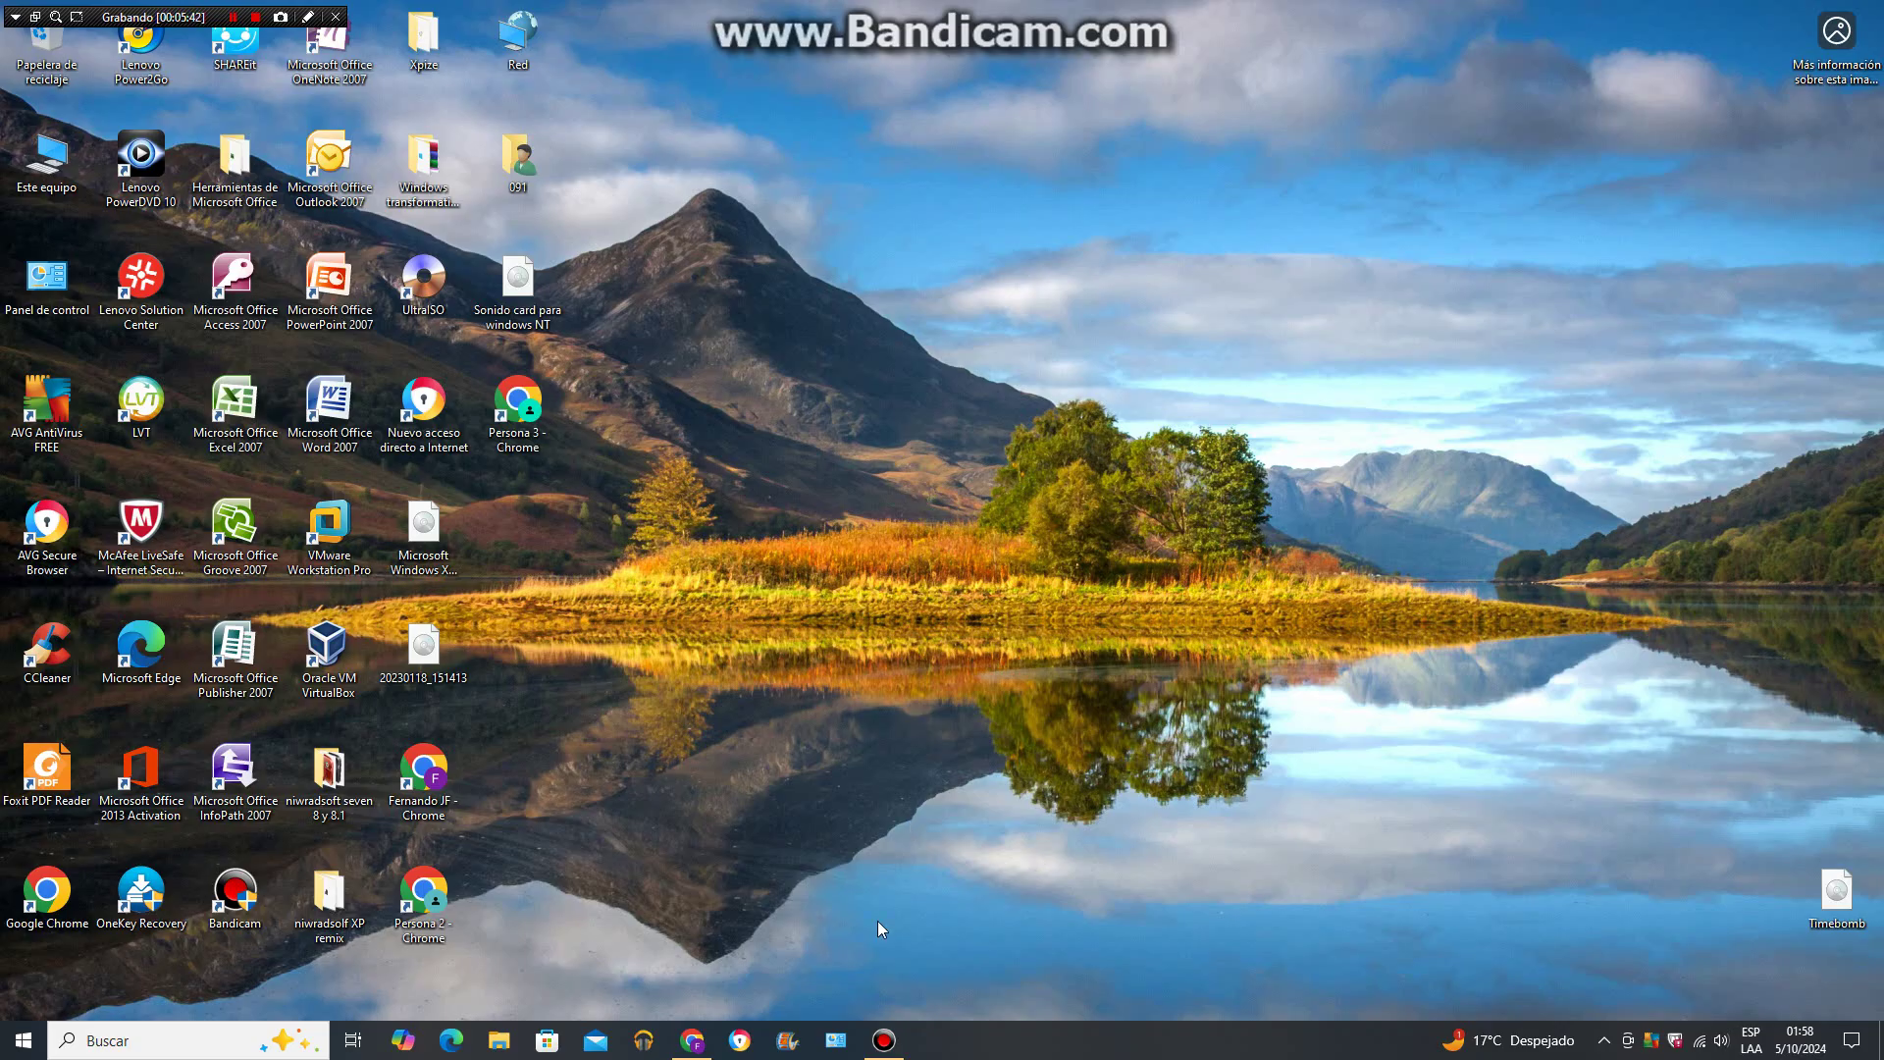
{"action": "left_click", "coordinate": [883, 1041]}
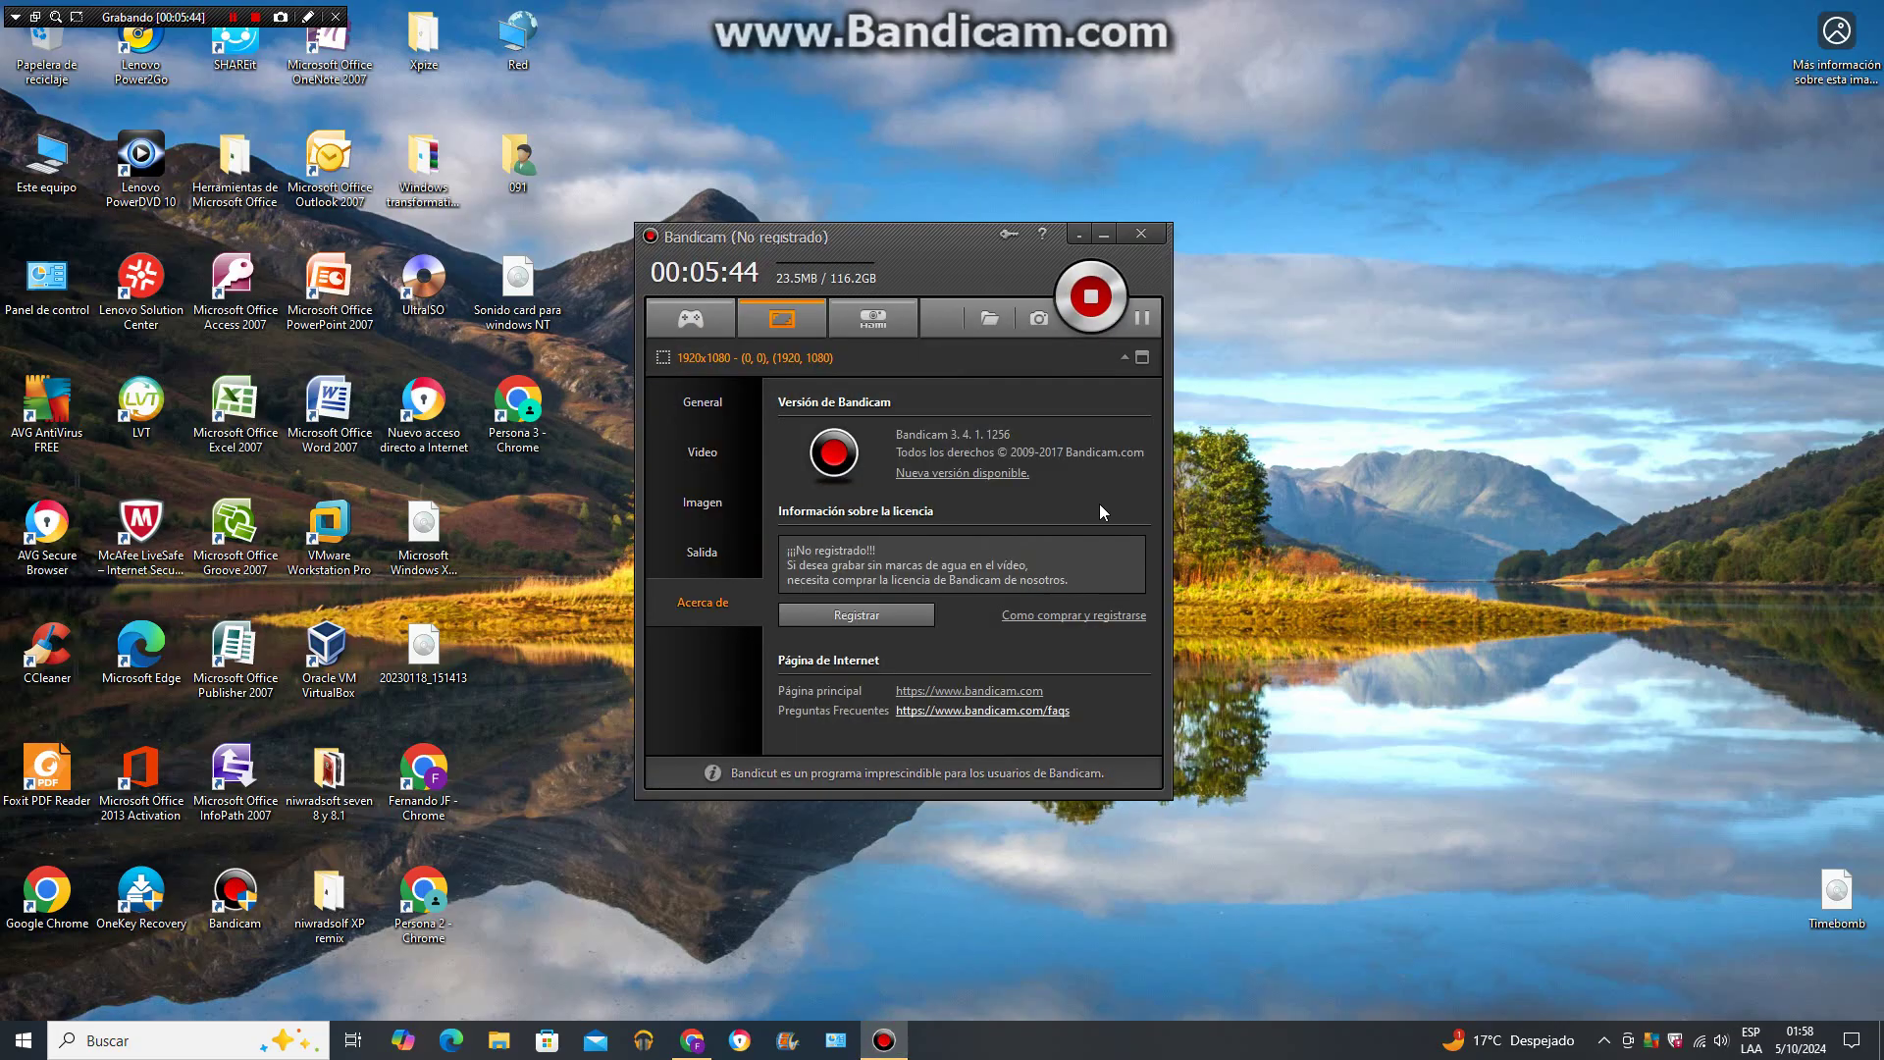